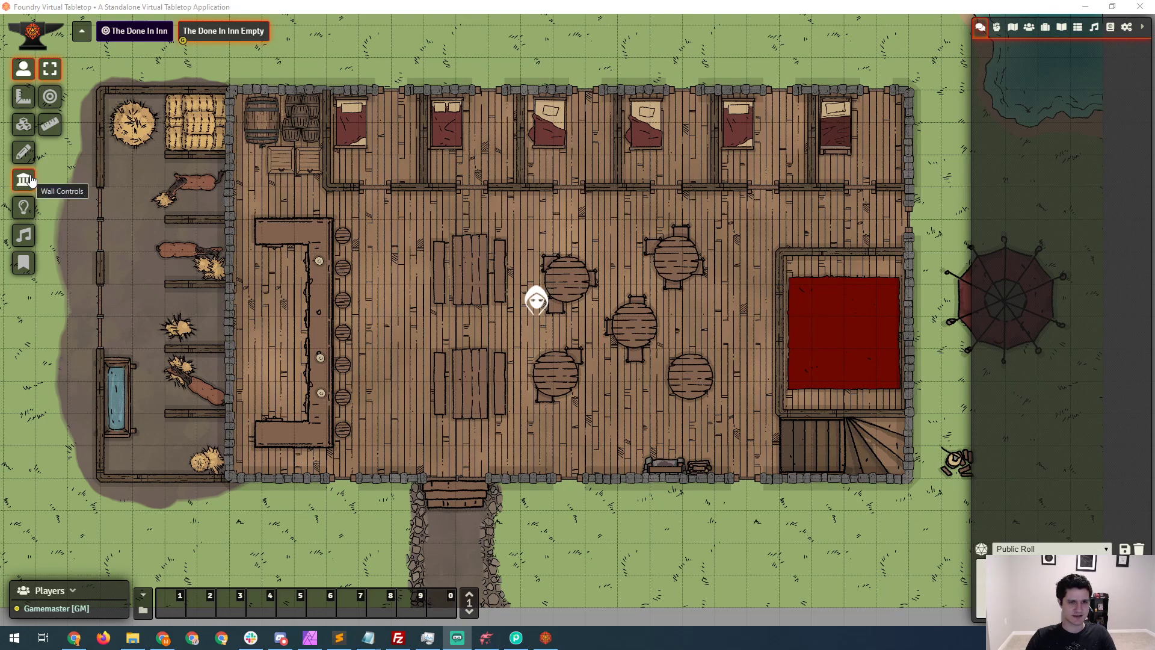
Activate the wall controls for The Done In Inn Empty scene
click(25, 179)
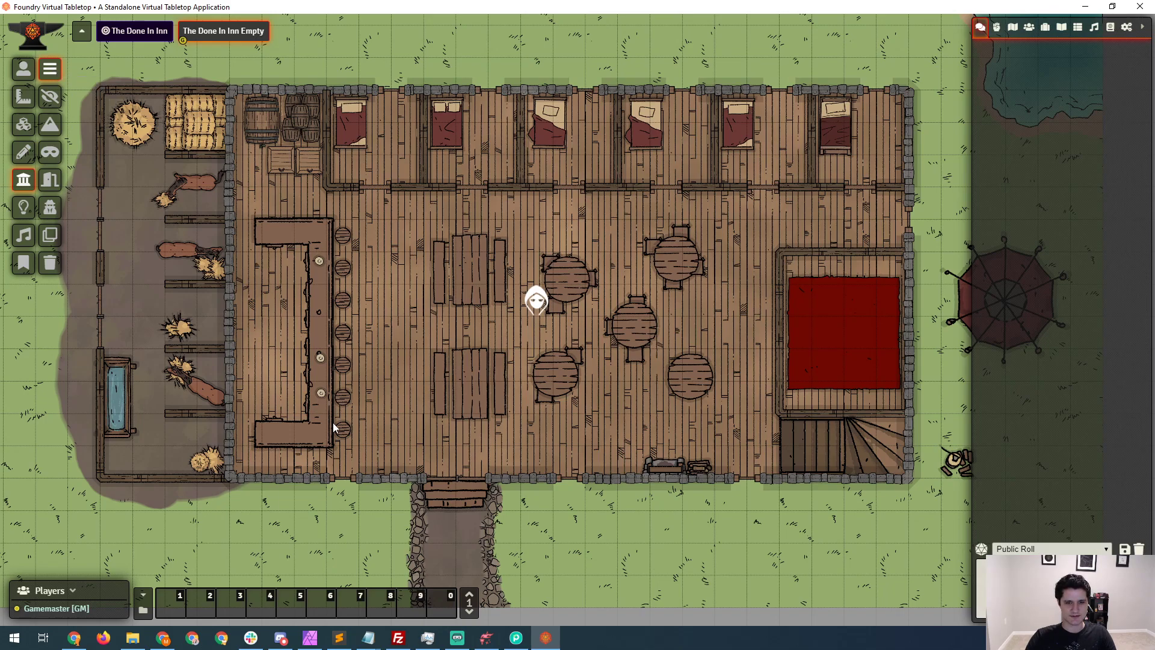
drag(327, 478, 230, 479)
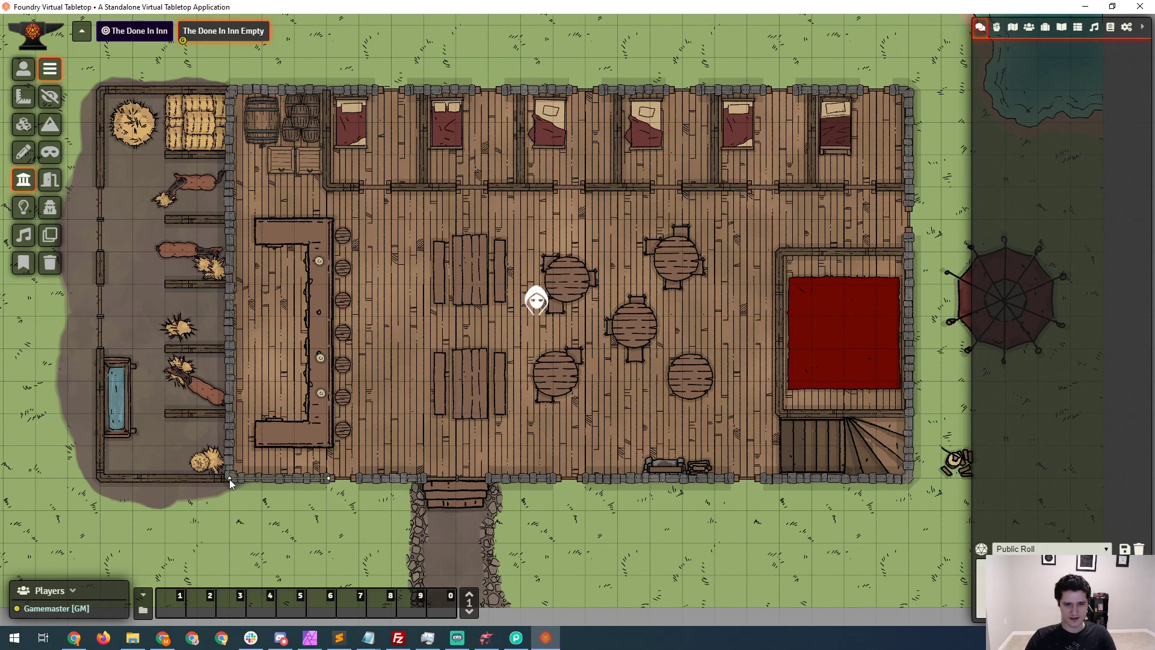
drag(229, 275, 231, 234)
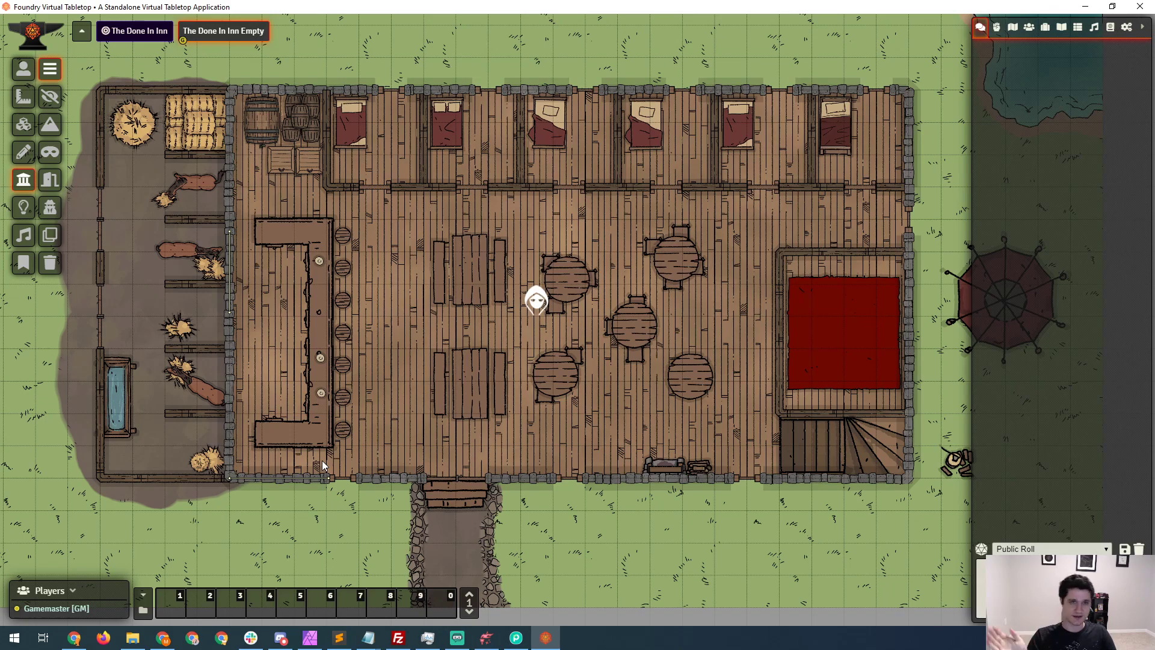
key(ctrl+z)
key(ctrl+z)
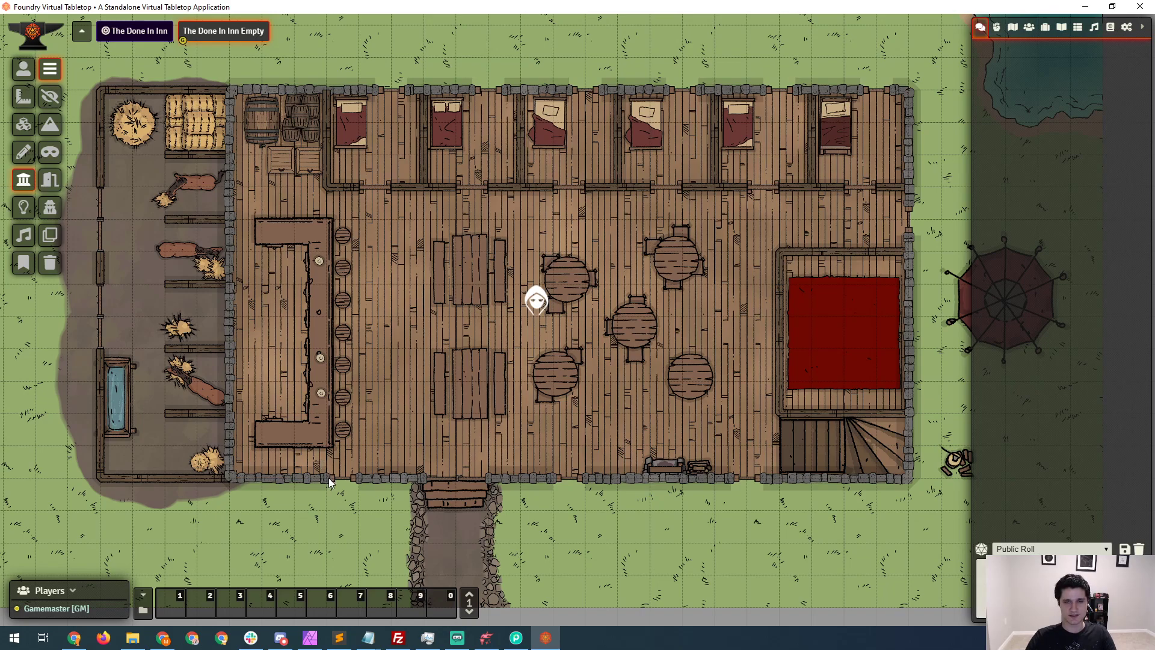
Draw chained walls from the westernmost south window around the main building's two west corners to the first bedroom's north window
mouse_move(329, 477)
mouse_down()
mouse_move(229, 477)
mouse_move(249, 388)
mouse_move(230, 300)
mouse_move(227, 95)
mouse_move(376, 89)
mouse_up()
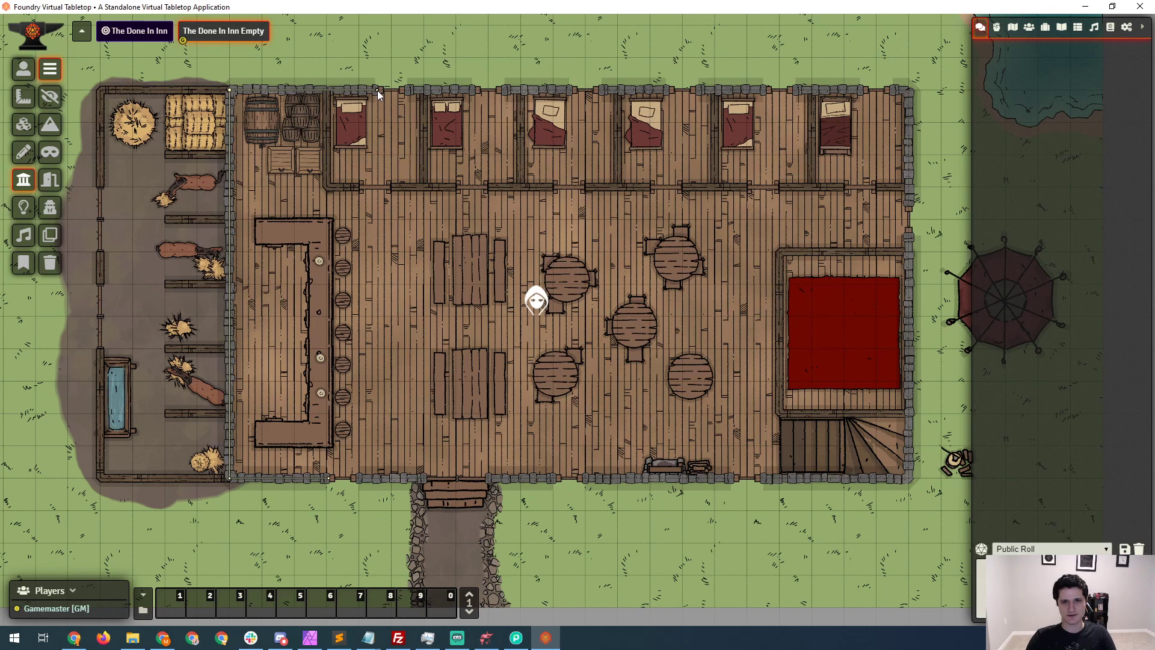
click(377, 91)
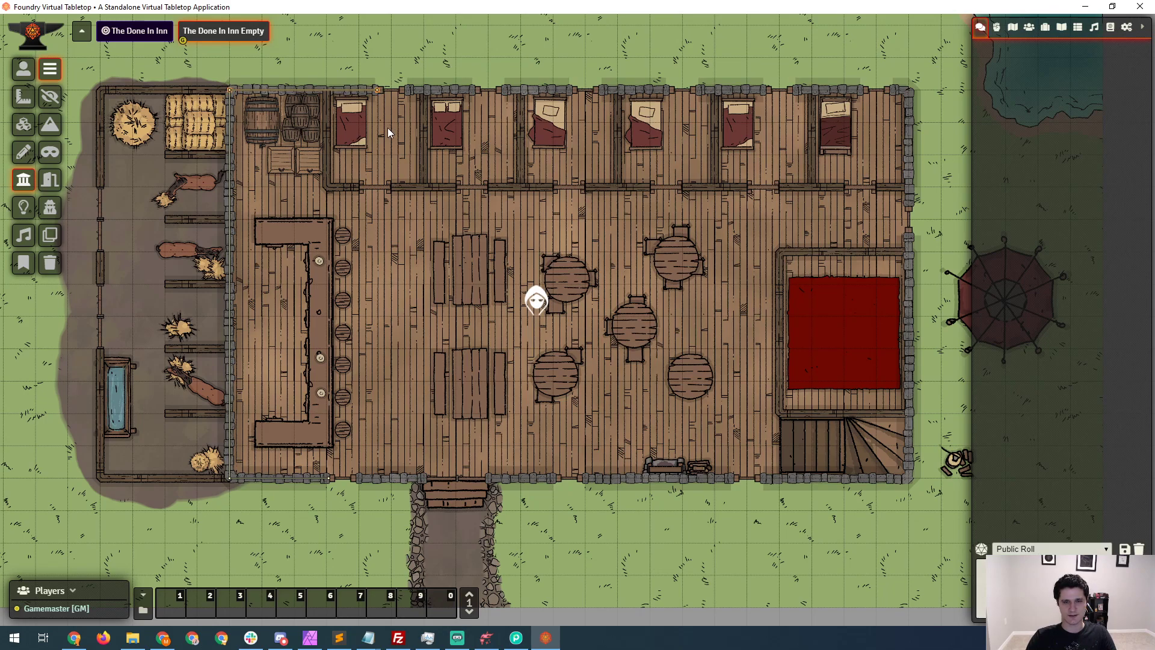
Draw an invisible wall across the first bedroom's north window, starting from the end of the existing wall
scroll(372, 109, up, 3)
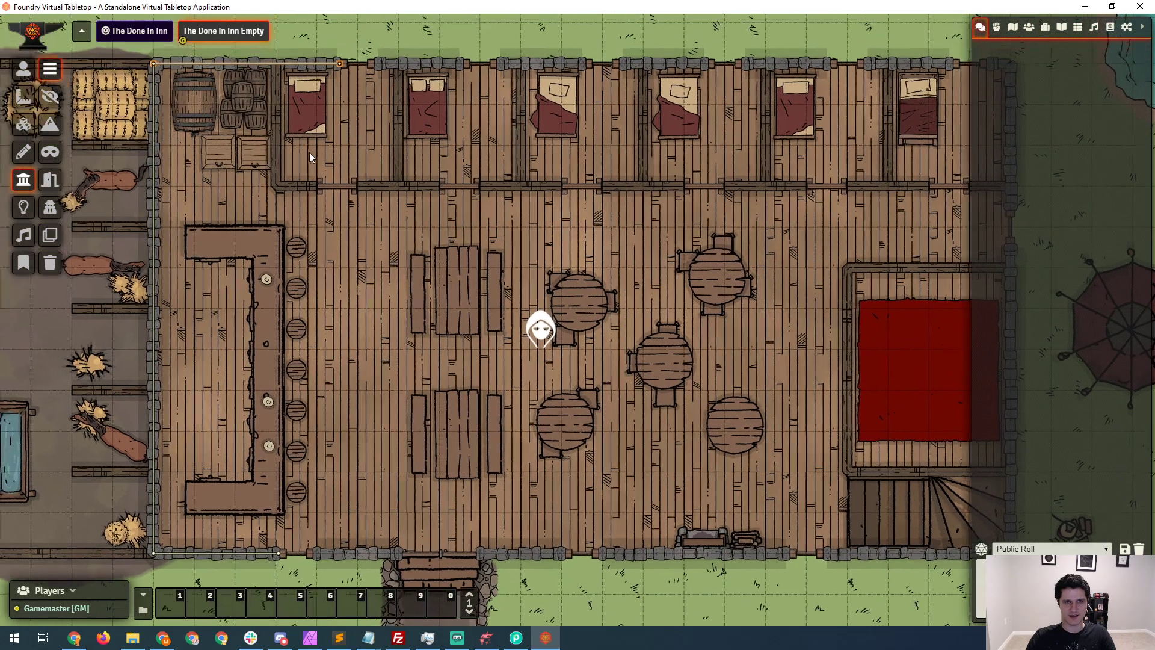
drag(310, 153, 318, 167)
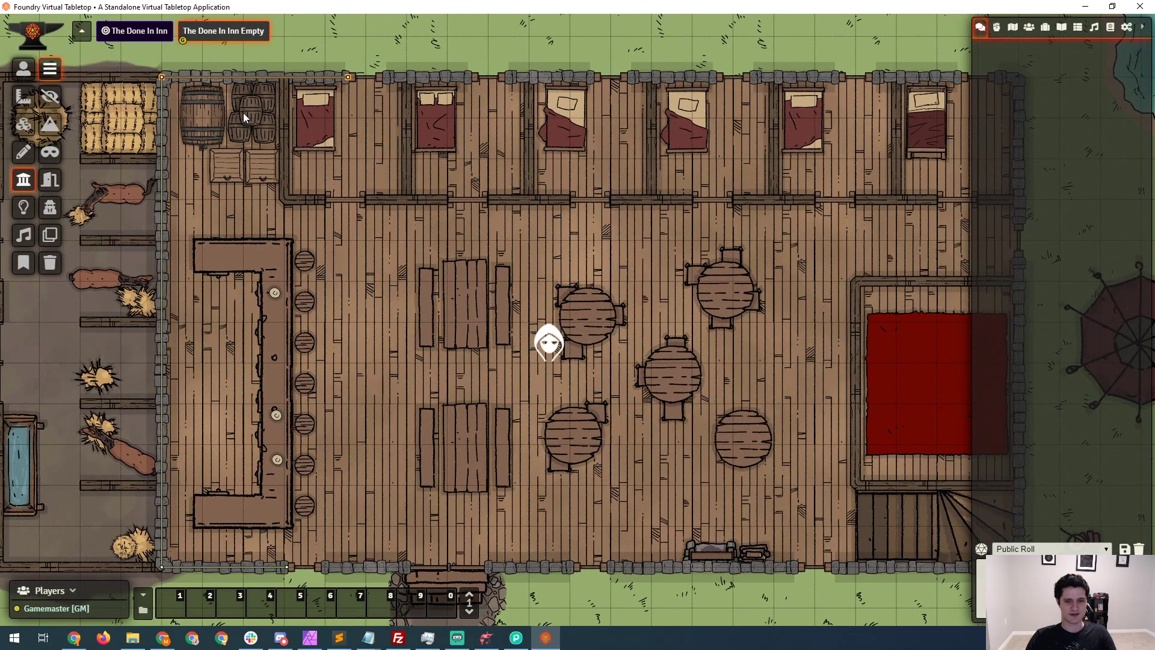
click(55, 102)
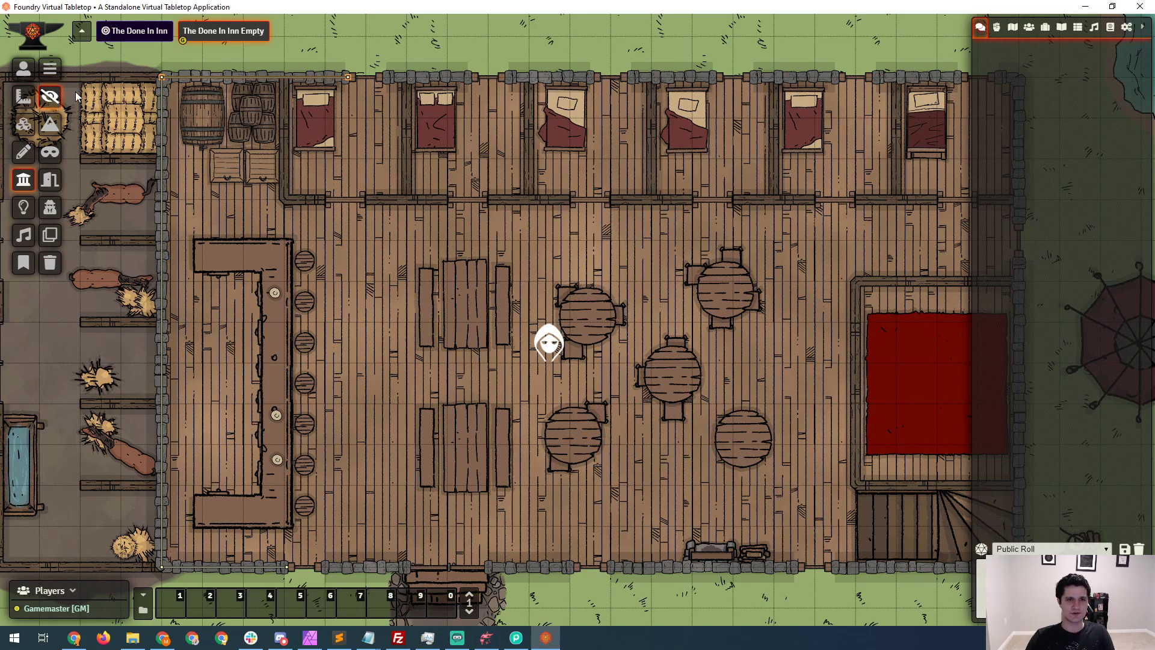
click(50, 99)
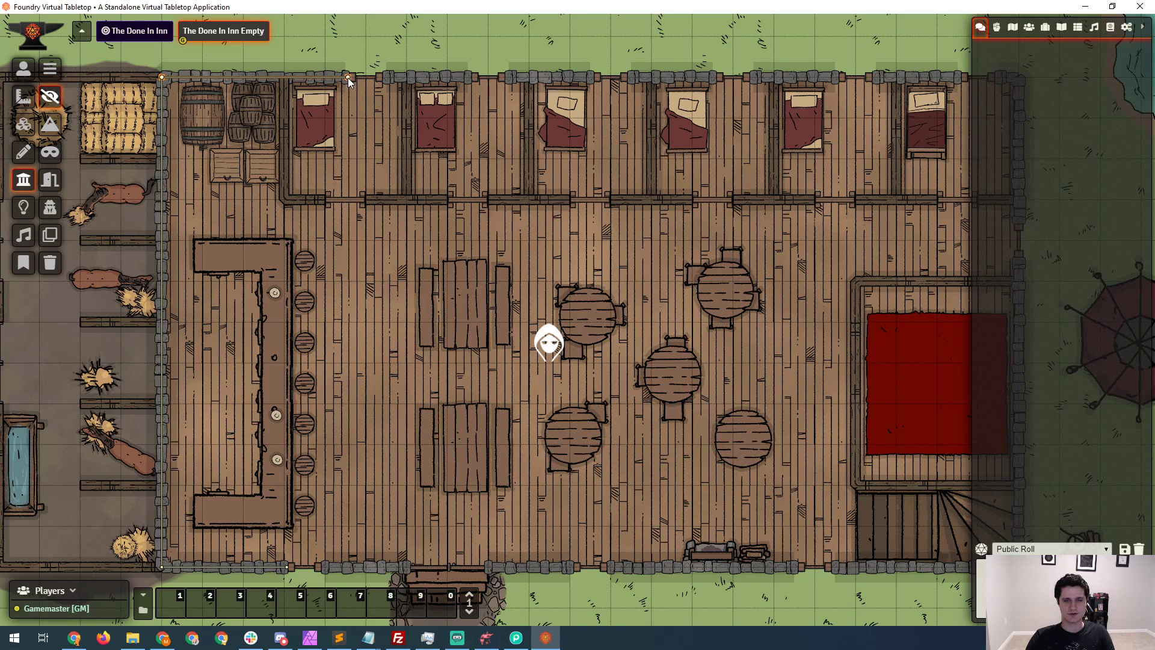
click(347, 78)
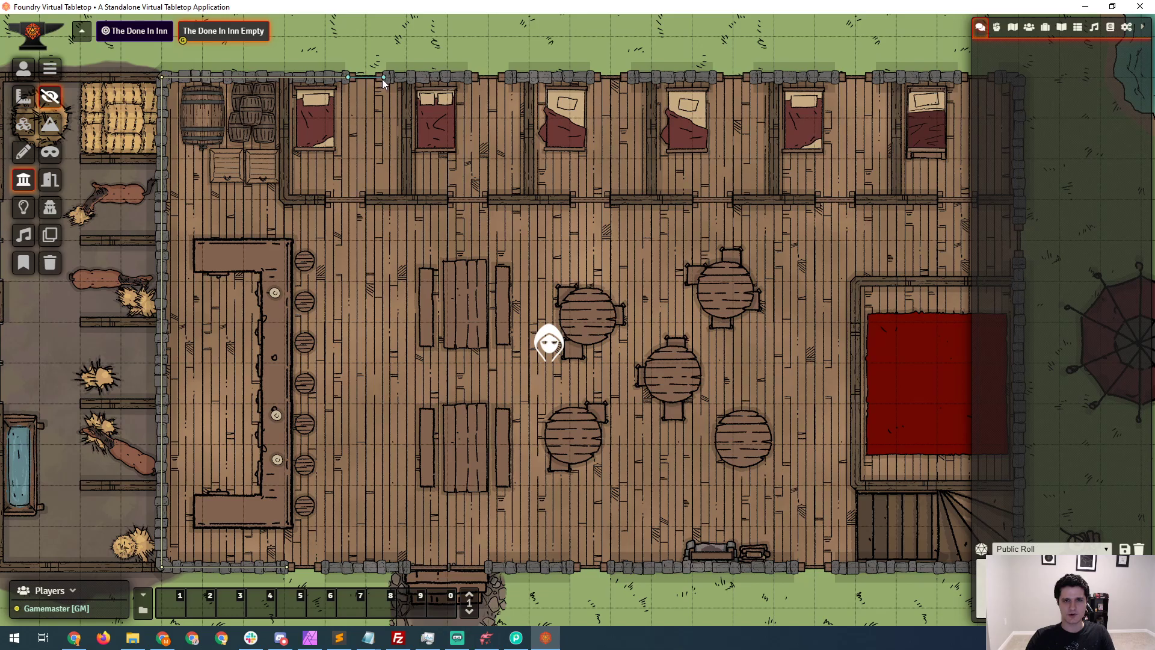
Draw a basic wall along the north stonework between the first and second bedroom windows
click(51, 72)
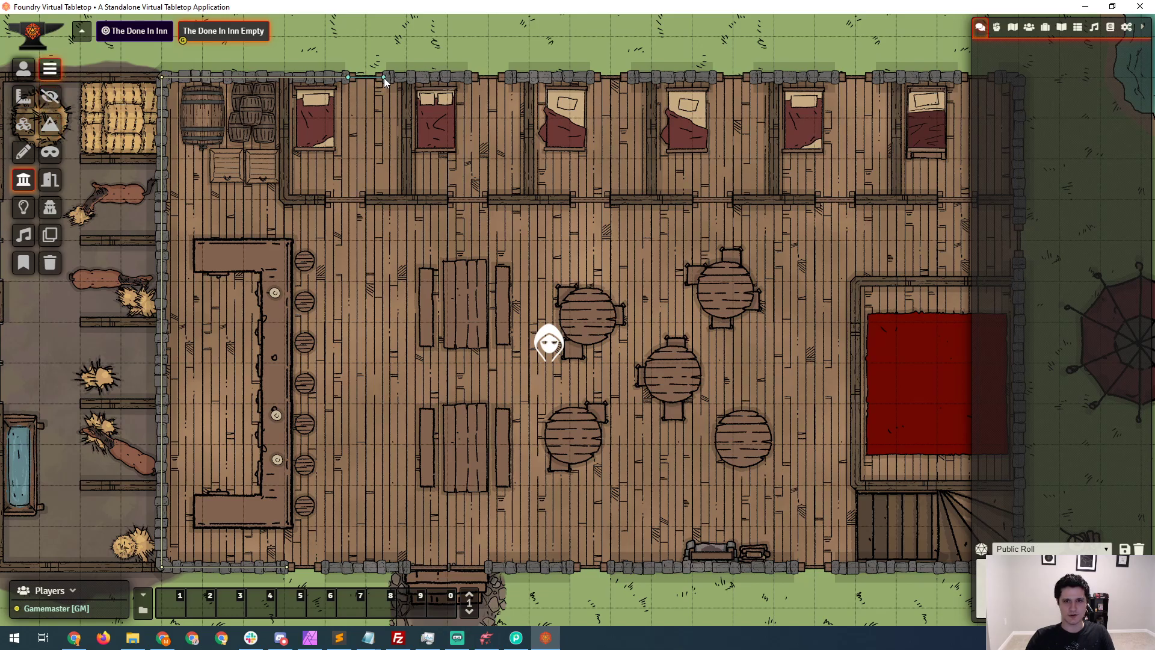
drag(386, 77, 470, 77)
drag(727, 118, 630, 117)
drag(401, 257, 507, 241)
scroll(515, 241, down, 1)
scroll(575, 248, down, 2)
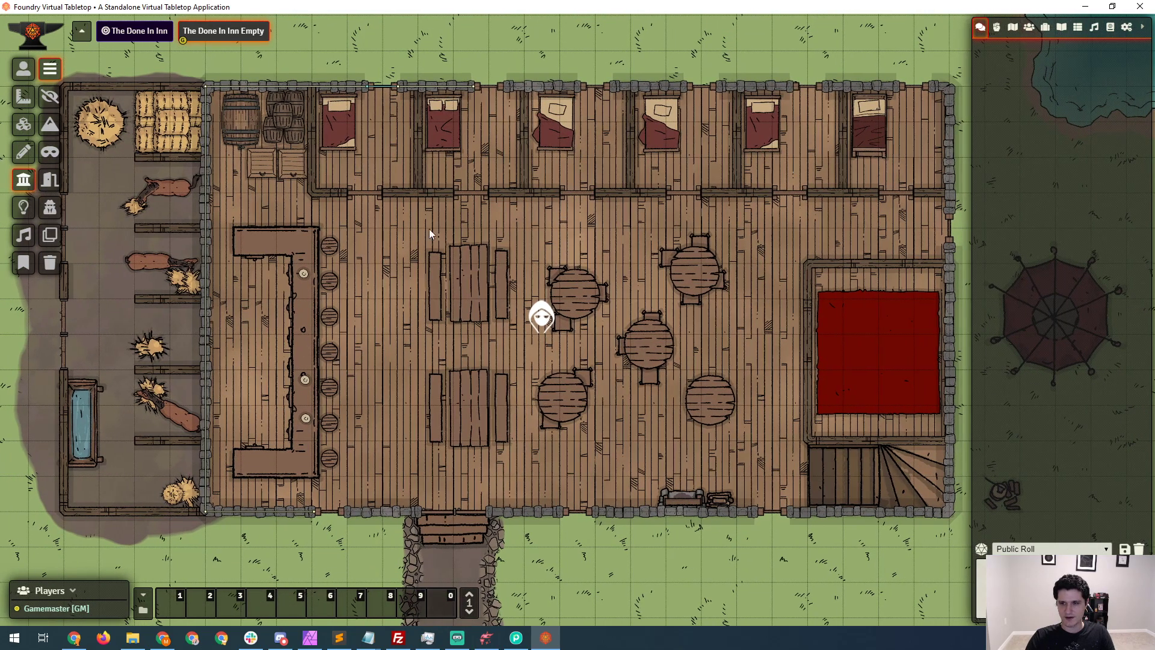
Look over the finished walls in The Done In Inn scene and return to The Done In Inn Empty
click(140, 31)
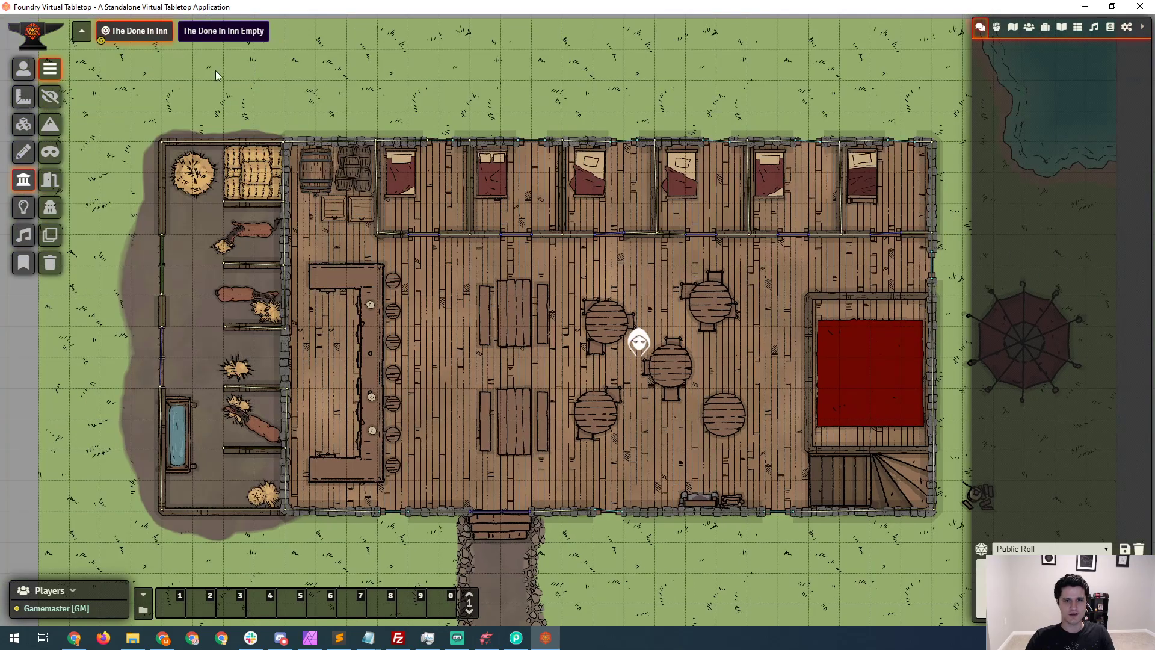
drag(618, 330, 542, 314)
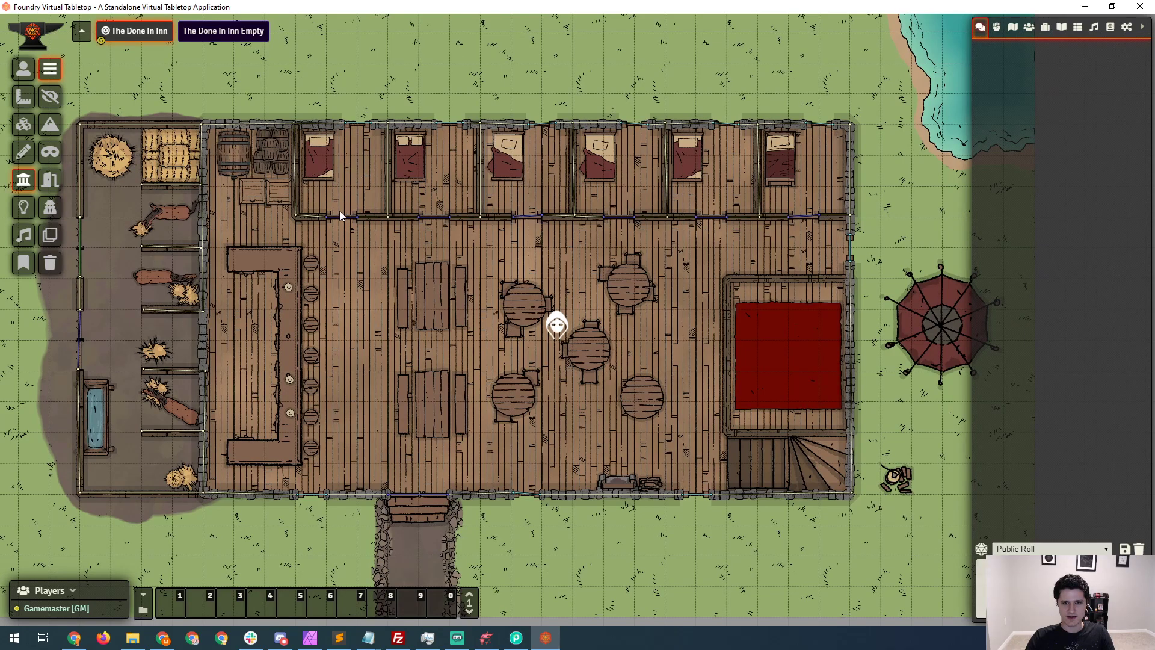
click(229, 33)
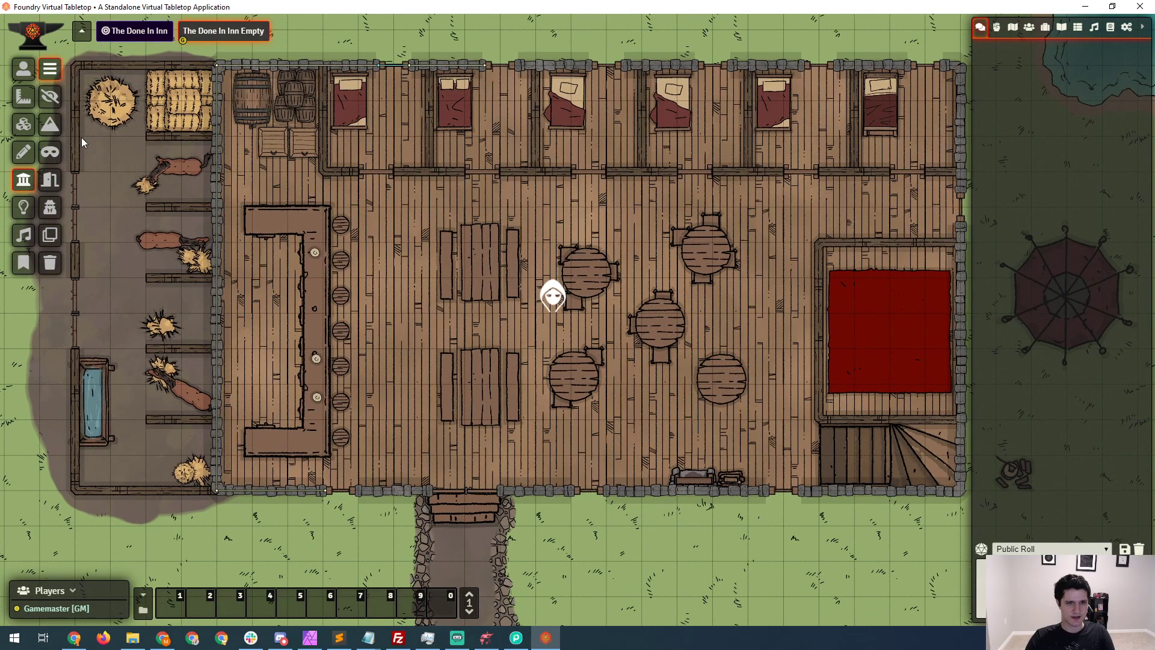
Draw a door across the inn's front entrance above the steps and switch to the token controls
click(49, 181)
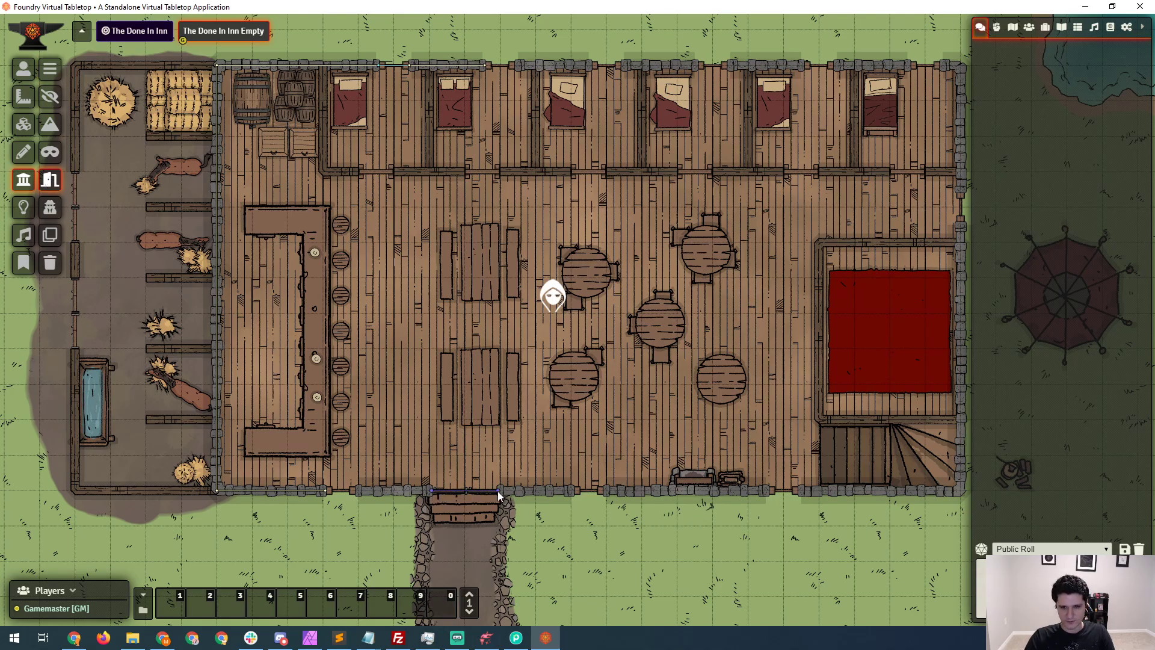
click(24, 69)
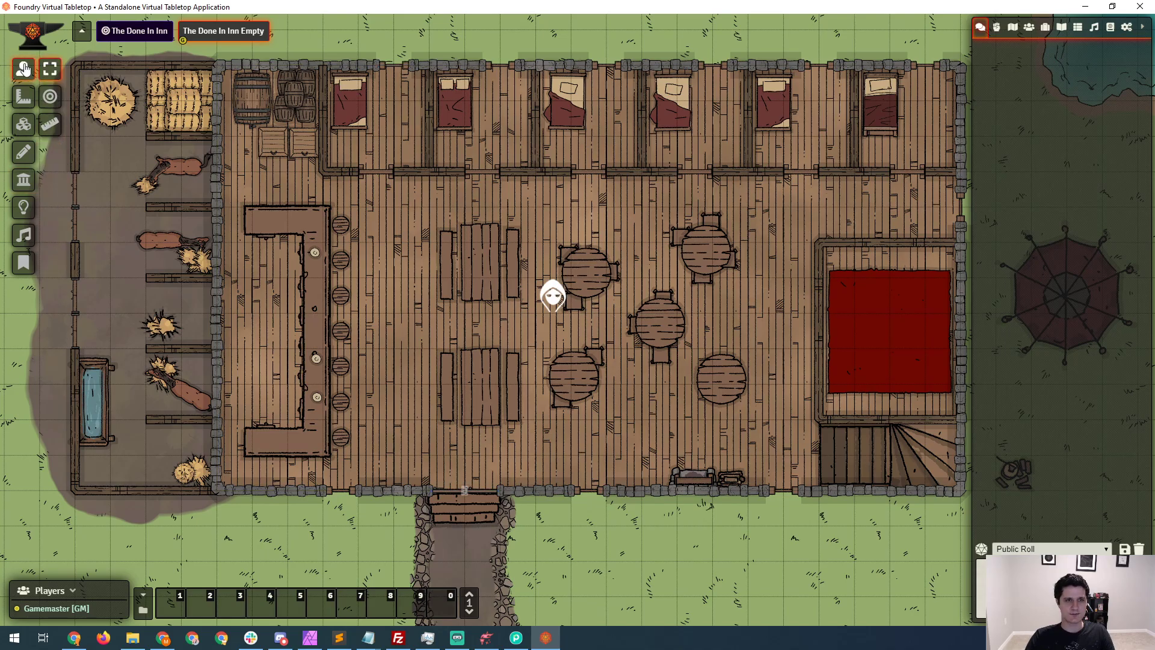
Test the front entrance door by opening and closing it, and by locking and unlocking it
scroll(467, 332, up, 8)
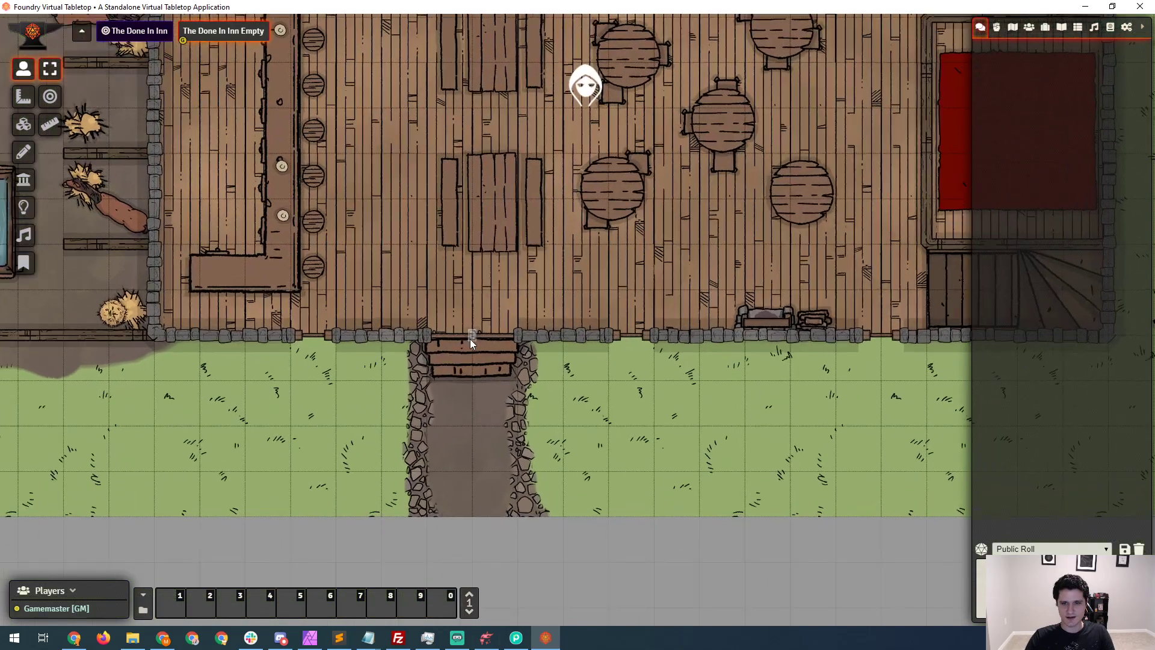
scroll(470, 338, up, 4)
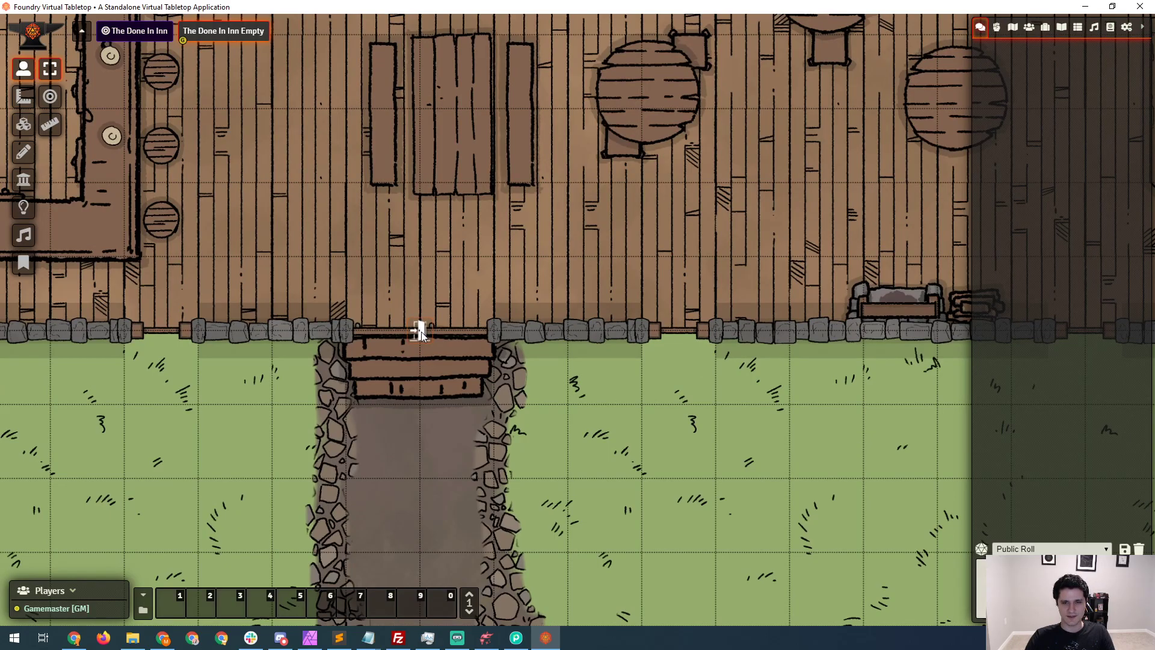
click(421, 332)
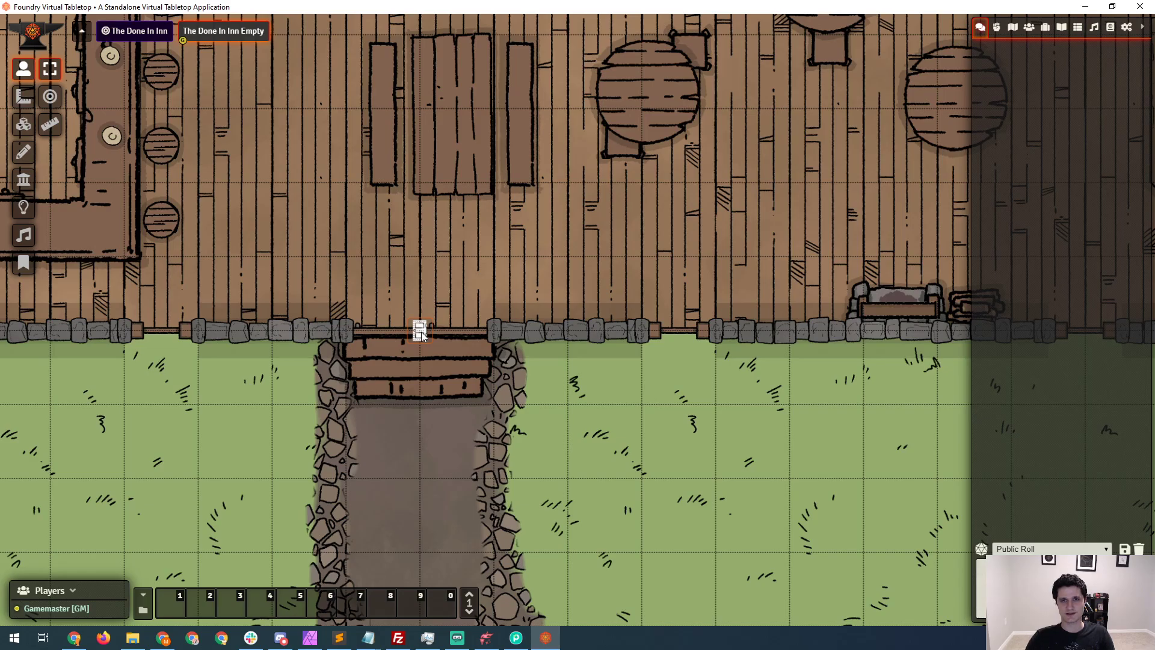
right_click(420, 331)
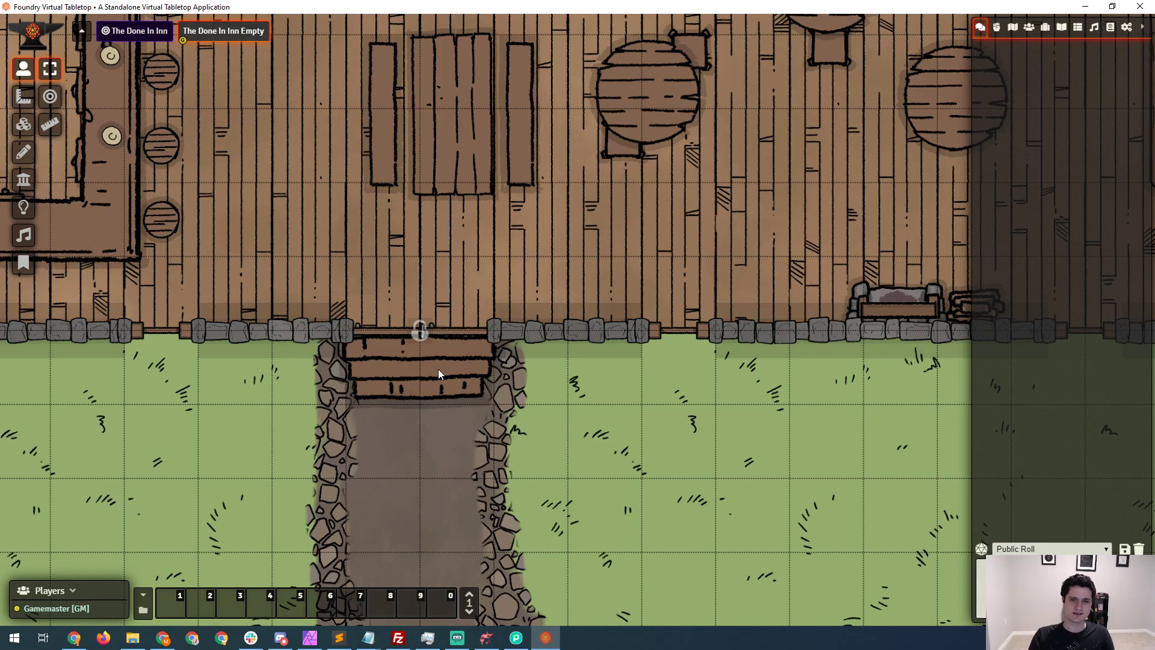
right_click(417, 332)
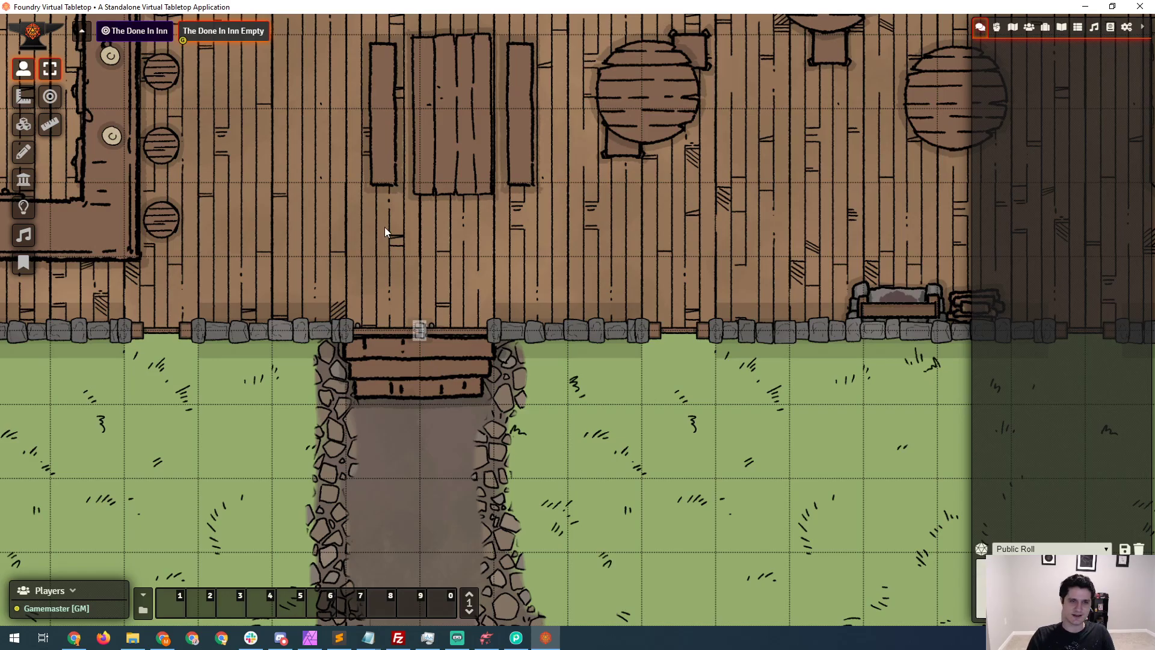
Switch to The Done In Inn scene and select the hooded token to see the map through its vision
drag(385, 244, 400, 409)
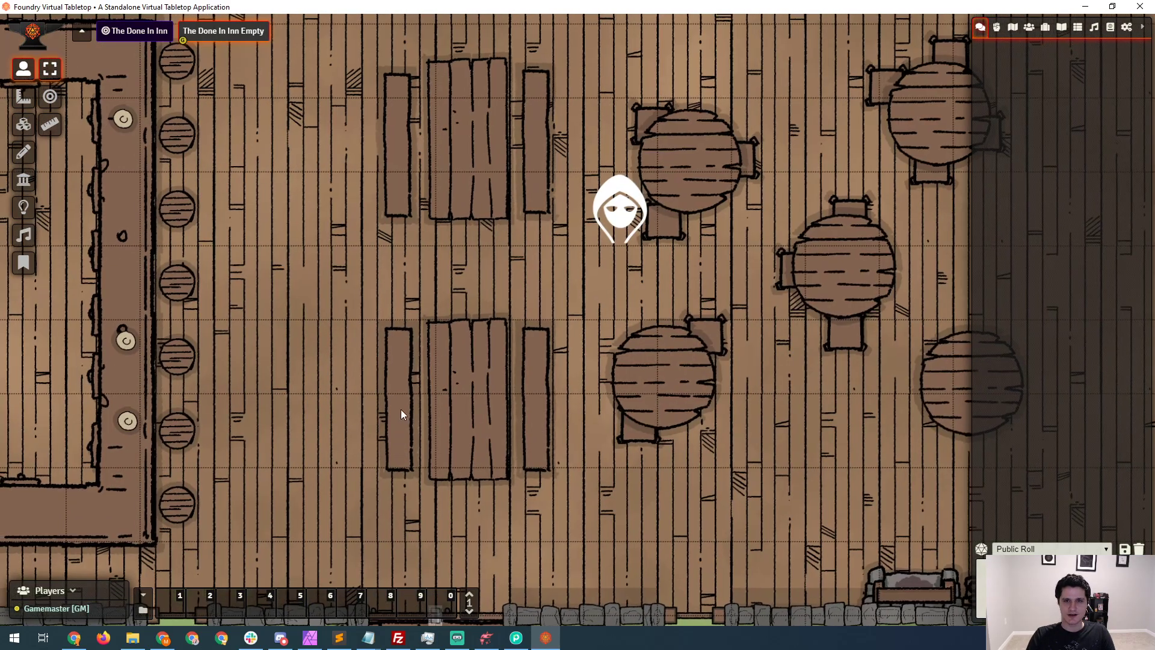
click(140, 38)
drag(410, 314, 420, 312)
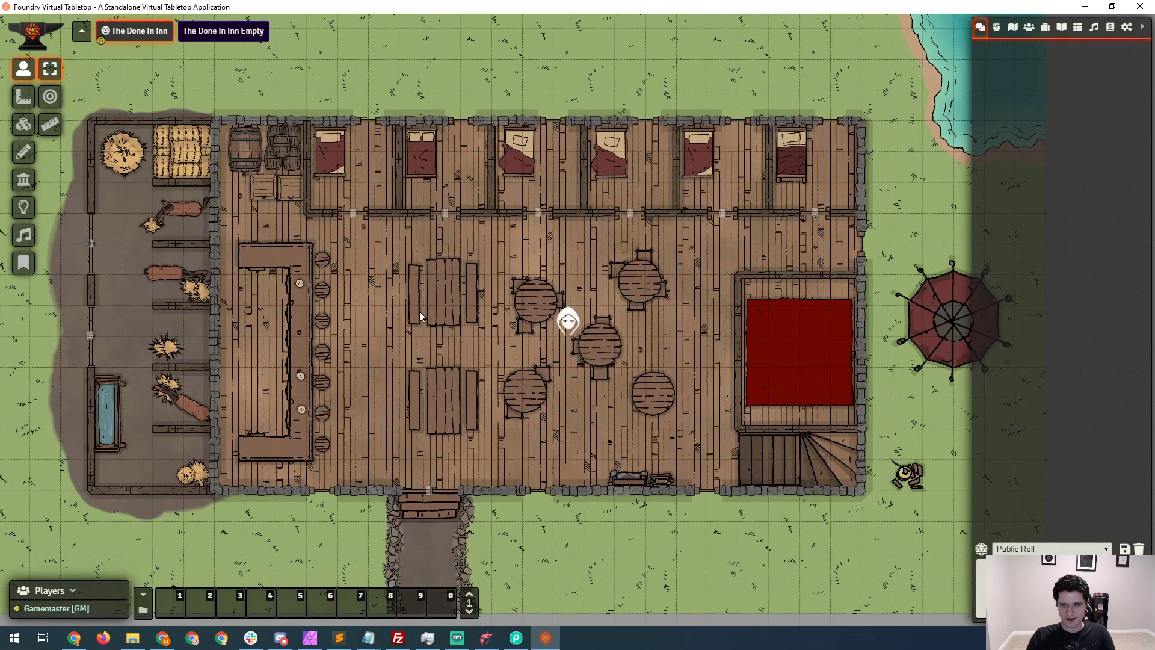
click(21, 70)
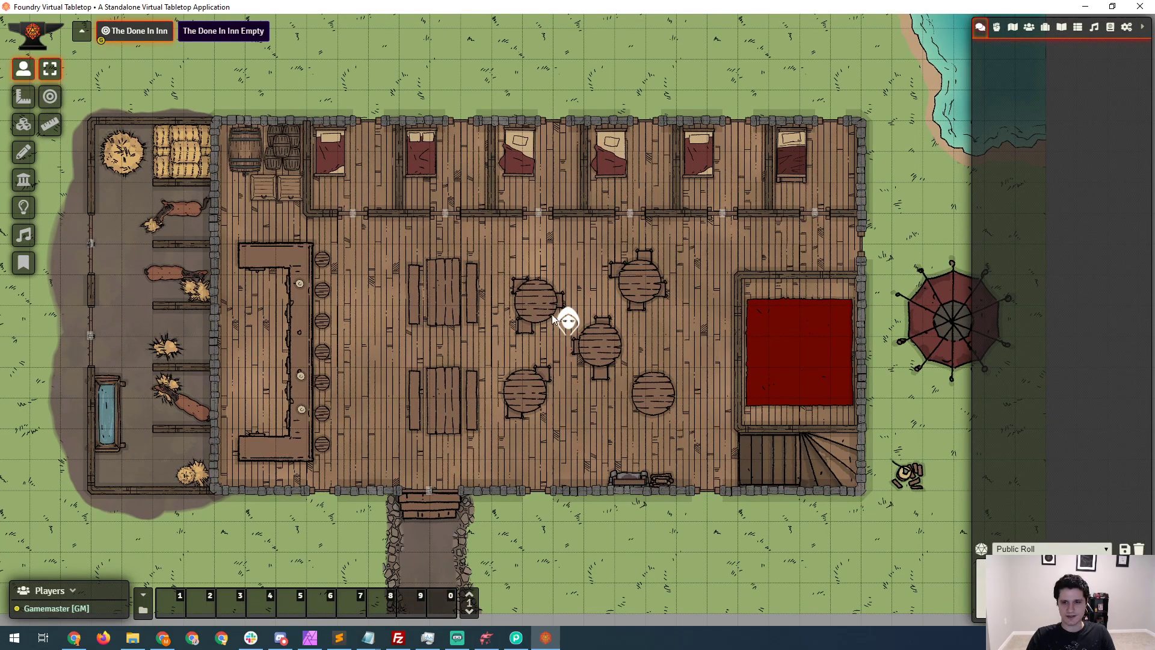
click(569, 323)
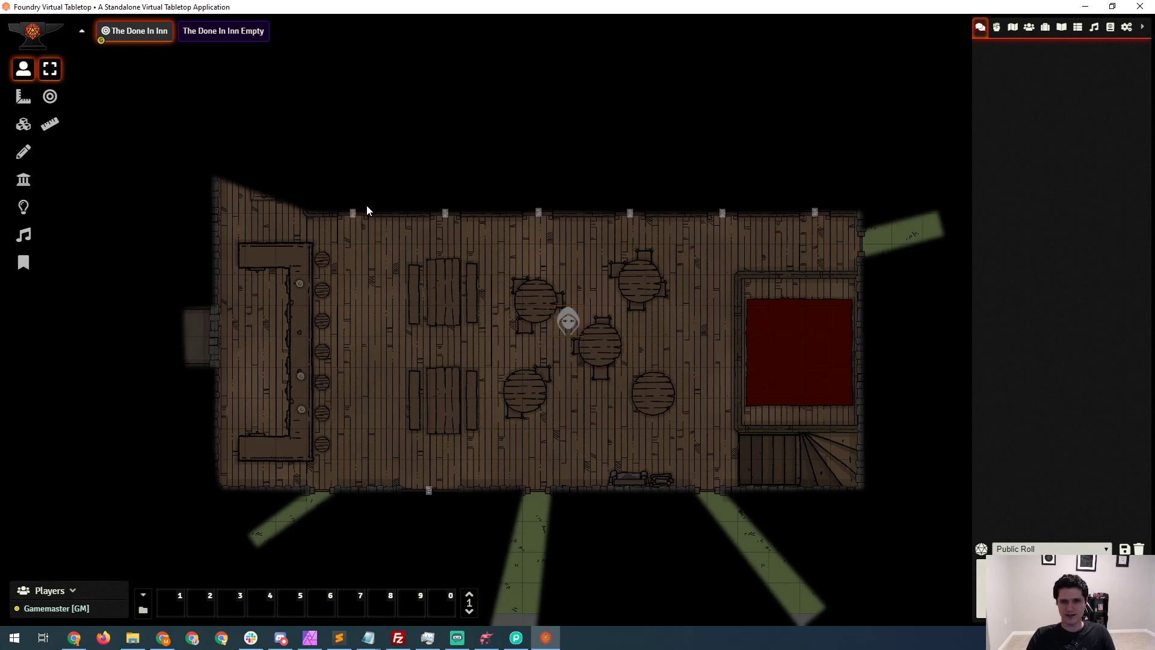
Move the hooded token through the opened door into the first bedroom and close the door behind it
click(355, 216)
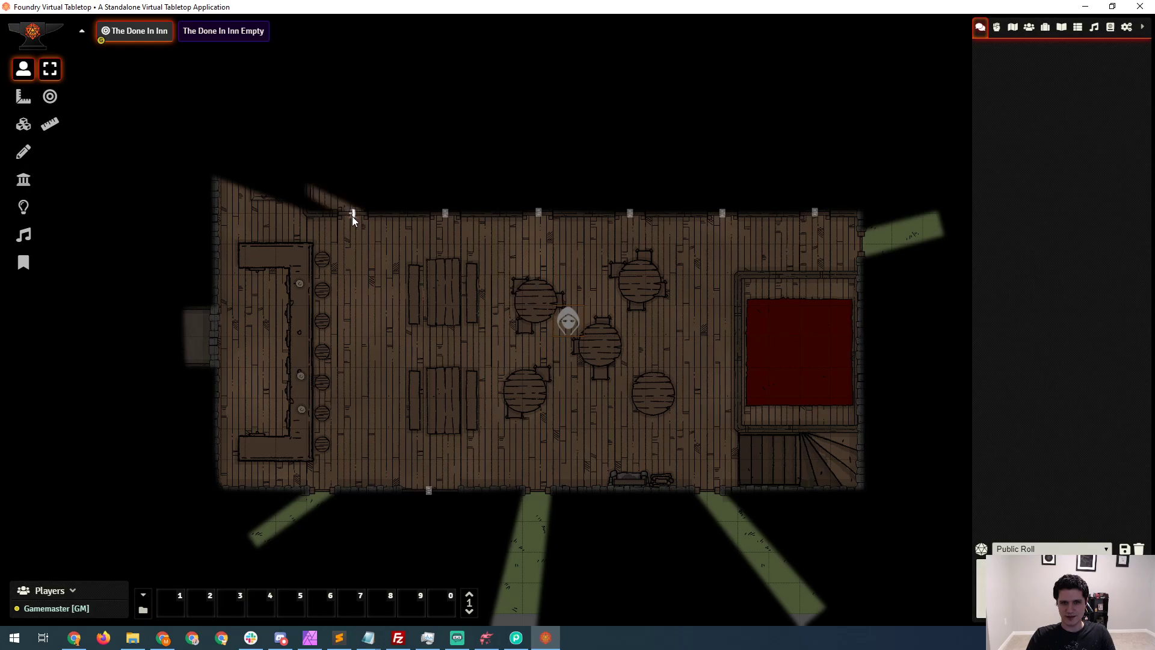
drag(573, 330, 366, 265)
click(338, 360)
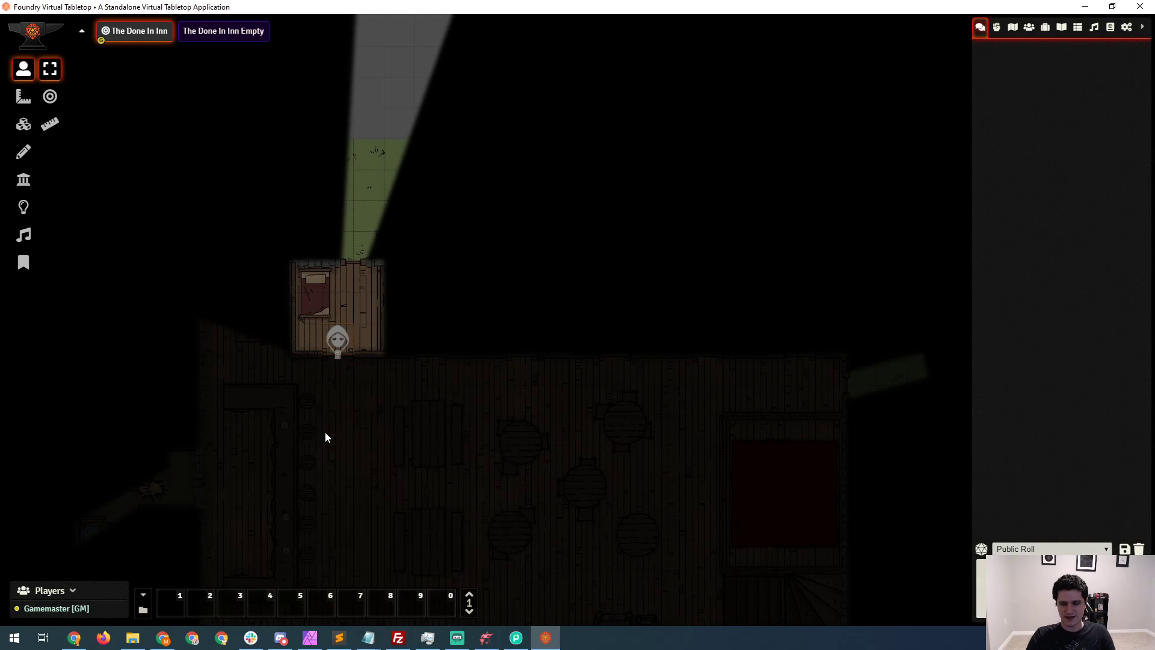
Reopen the first bedroom's door and move the hooded token back into the main hall beside the northern long table
drag(392, 443, 338, 386)
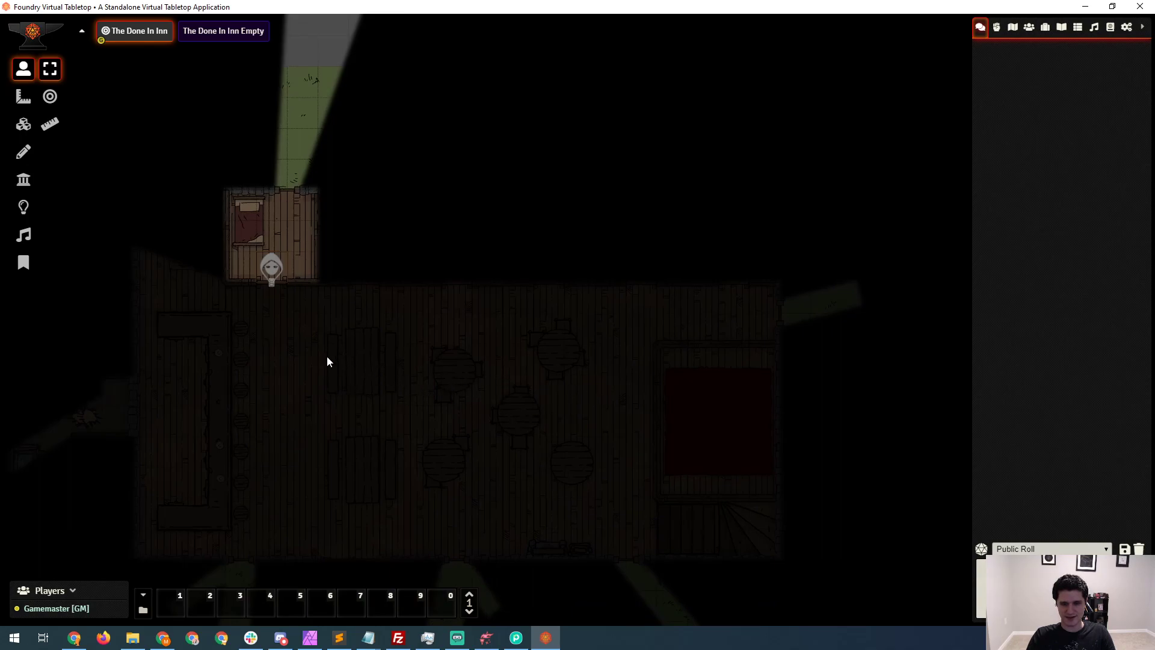
click(271, 282)
drag(271, 269, 300, 357)
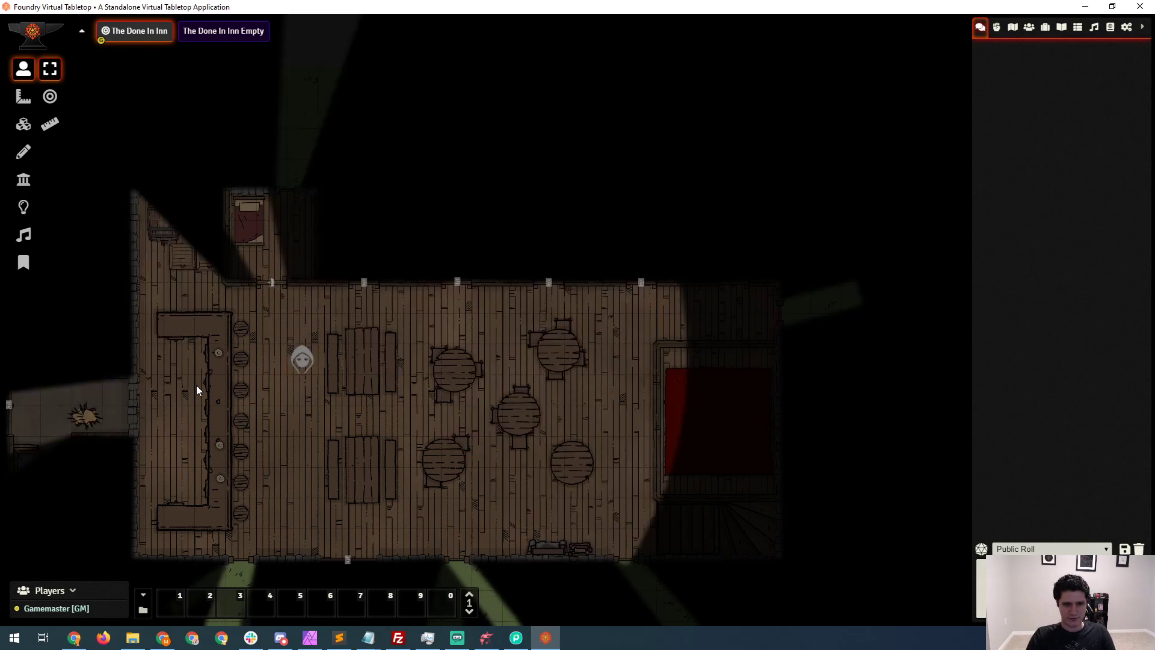
drag(299, 358, 388, 389)
click(282, 361)
Draw a secret door in the stone wall between the stable and the area behind the bar
scroll(340, 402, up, 3)
click(23, 180)
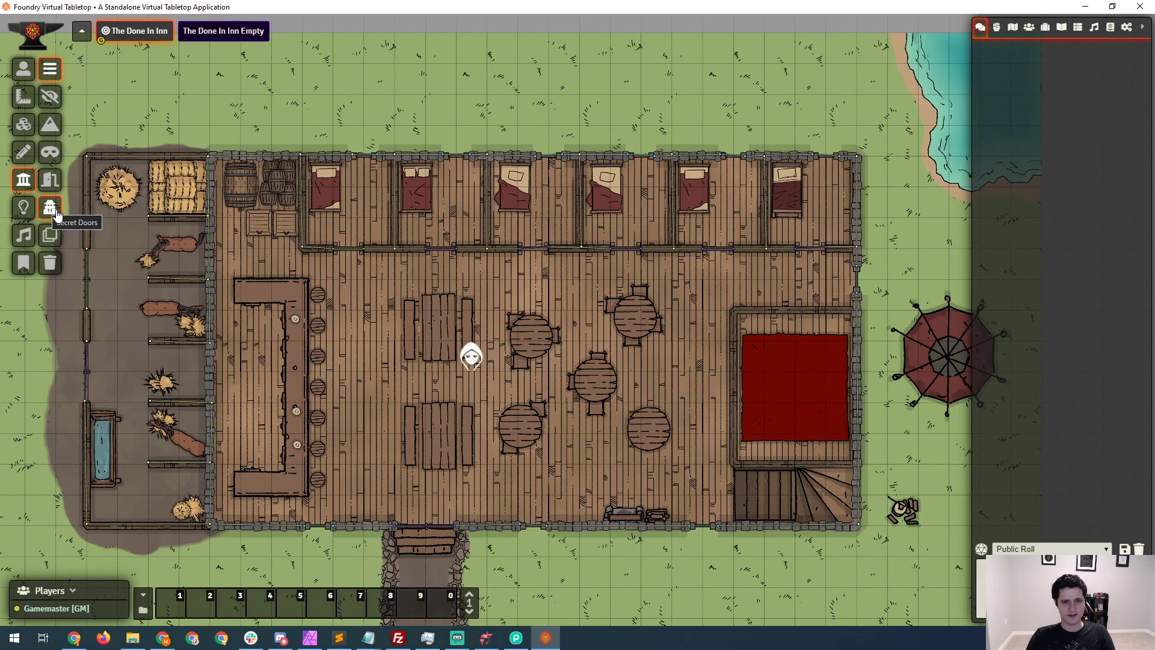
drag(197, 359, 265, 353)
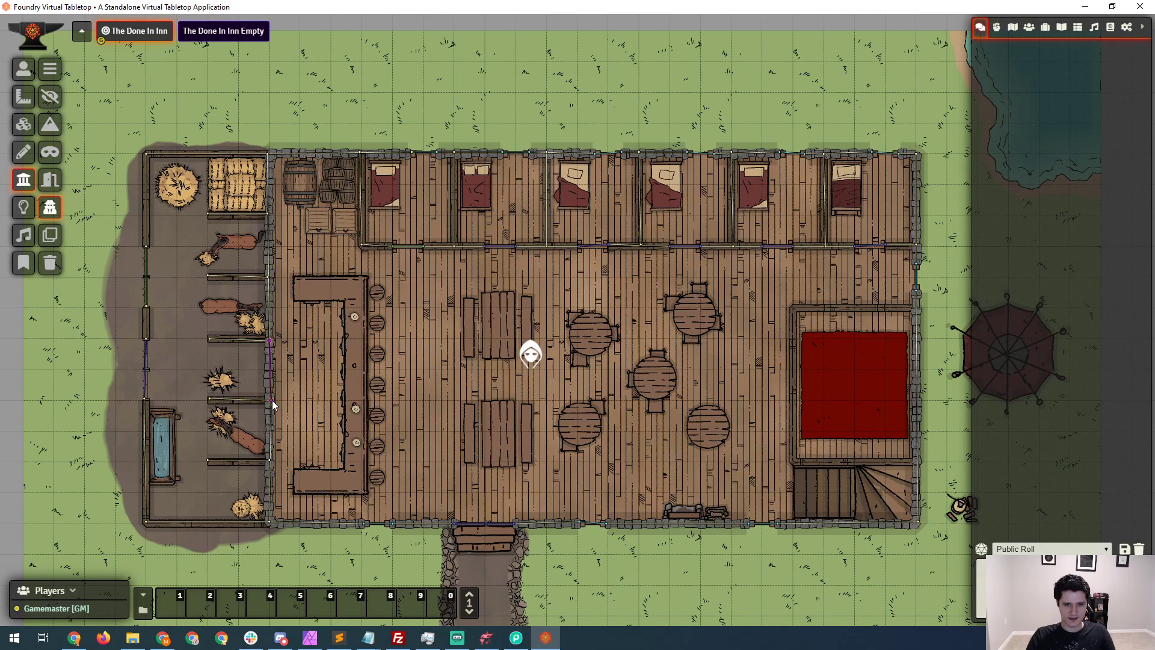
Return to the token controls and select the hooded token to check the secret door from its view
click(23, 68)
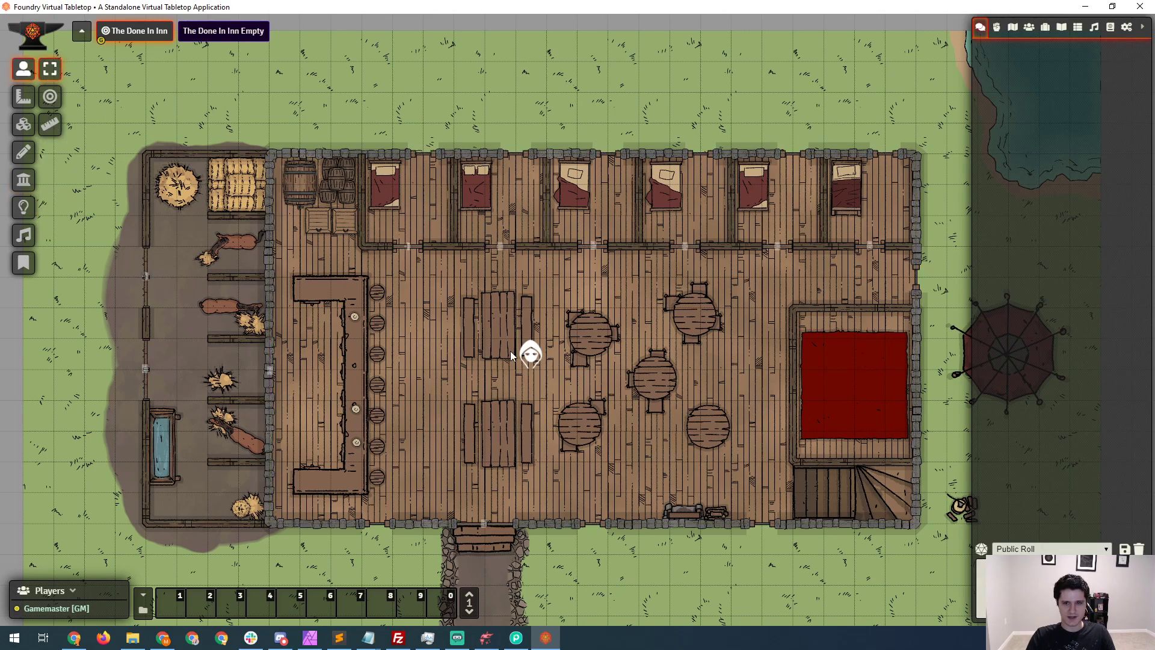
click(532, 356)
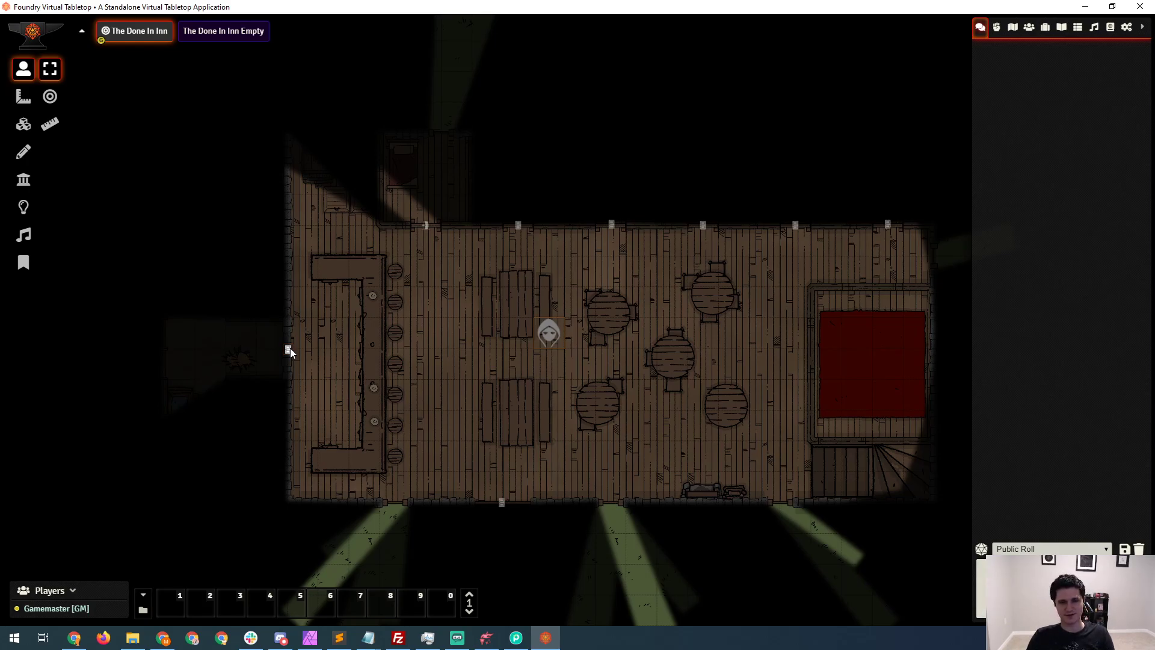
Open and close the secret door between the stable and the bar, and move the hooded token north of the northwestern round table
click(288, 349)
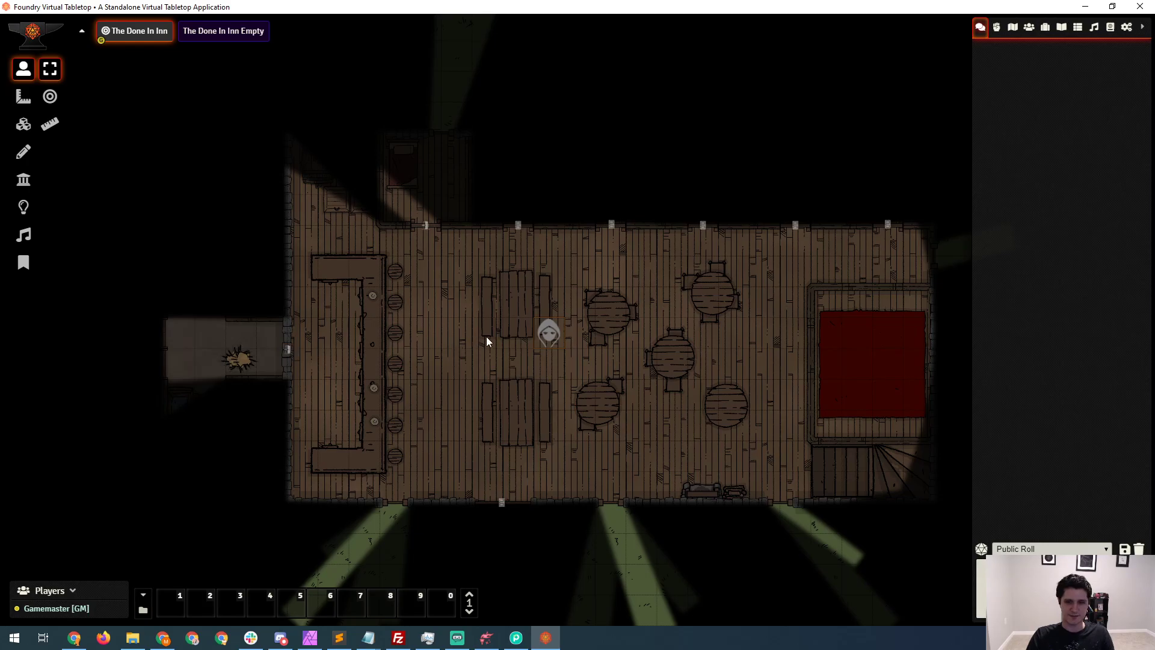
click(289, 350)
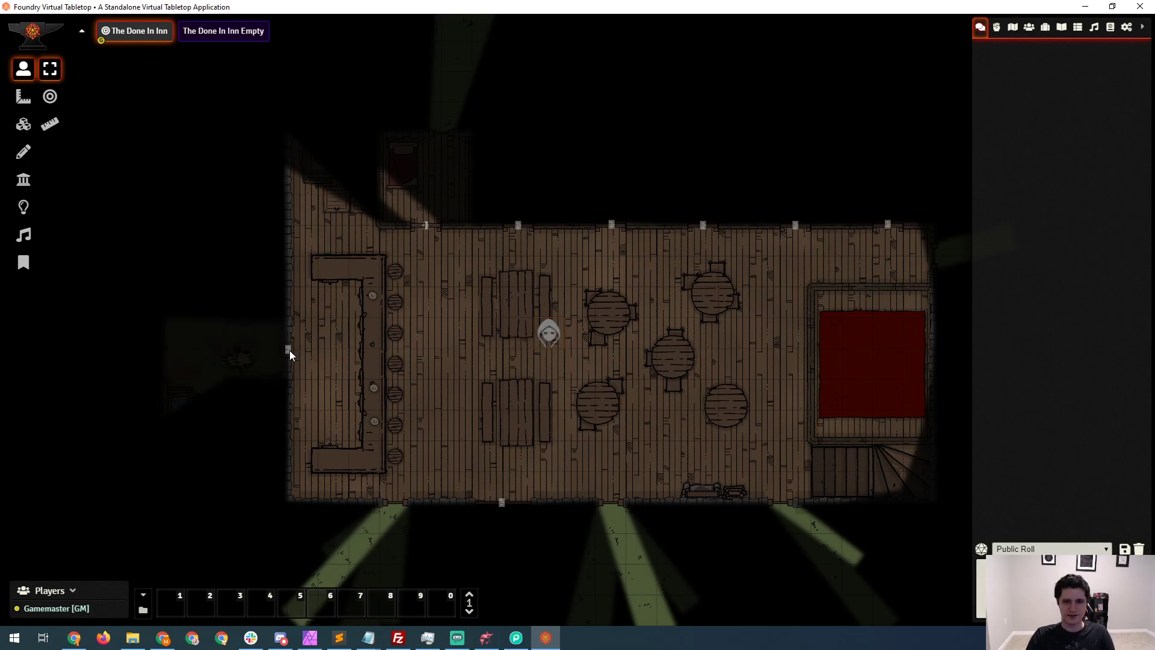
drag(547, 333, 622, 270)
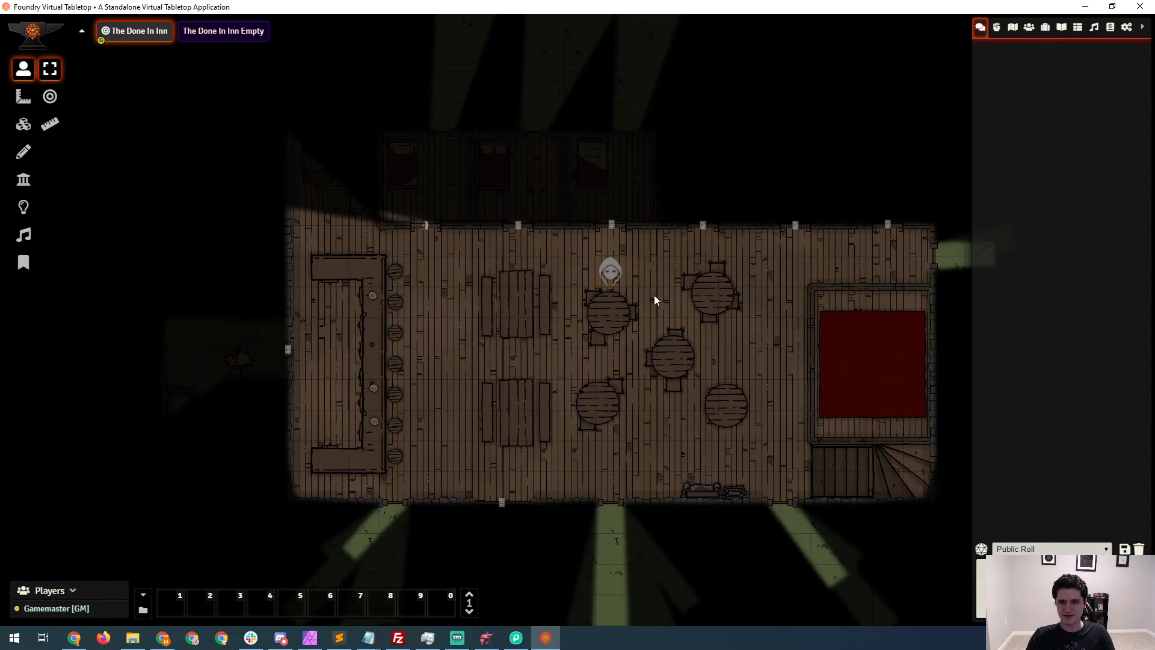
Move the hooded token along the north side of the hall past the long table and back to the third bedroom's door
key(Up)
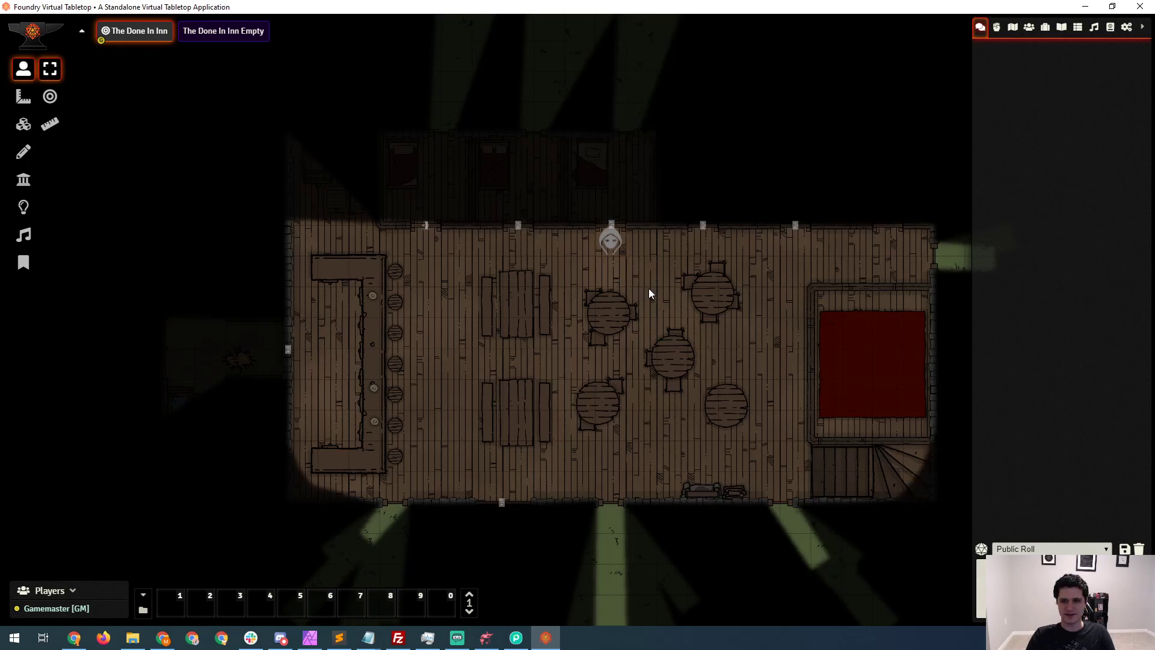
key(Left)
key(Left)
key(Left)
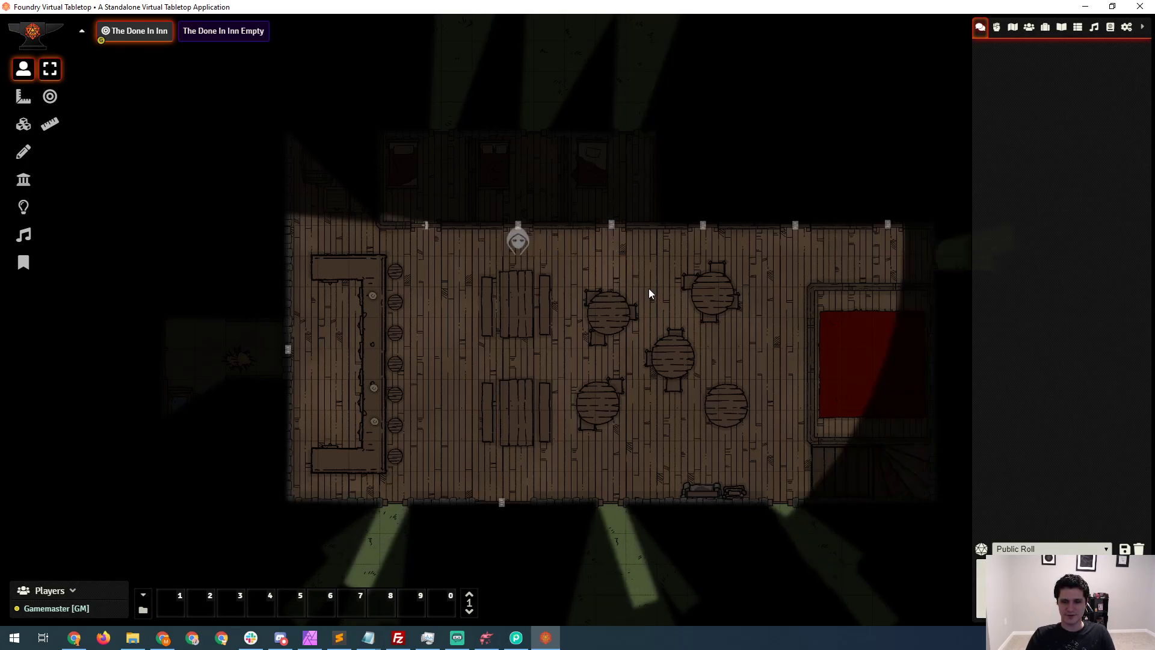
key(Down)
key(Left)
key(Left)
key(Left)
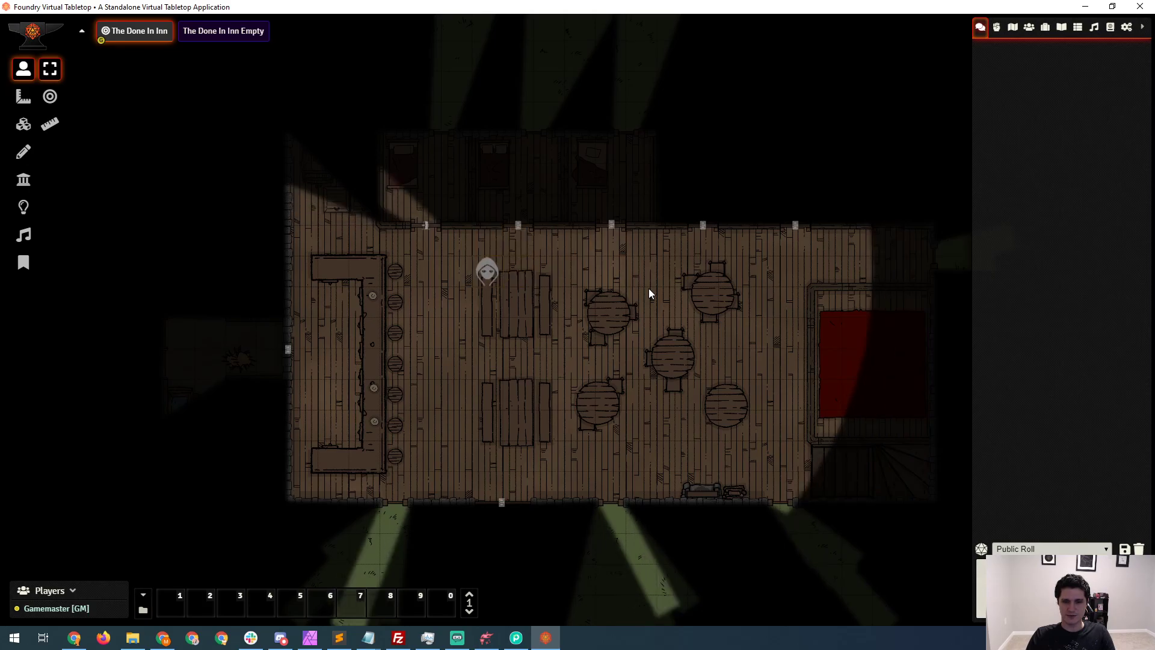
key(Right)
key(Right)
key(Up)
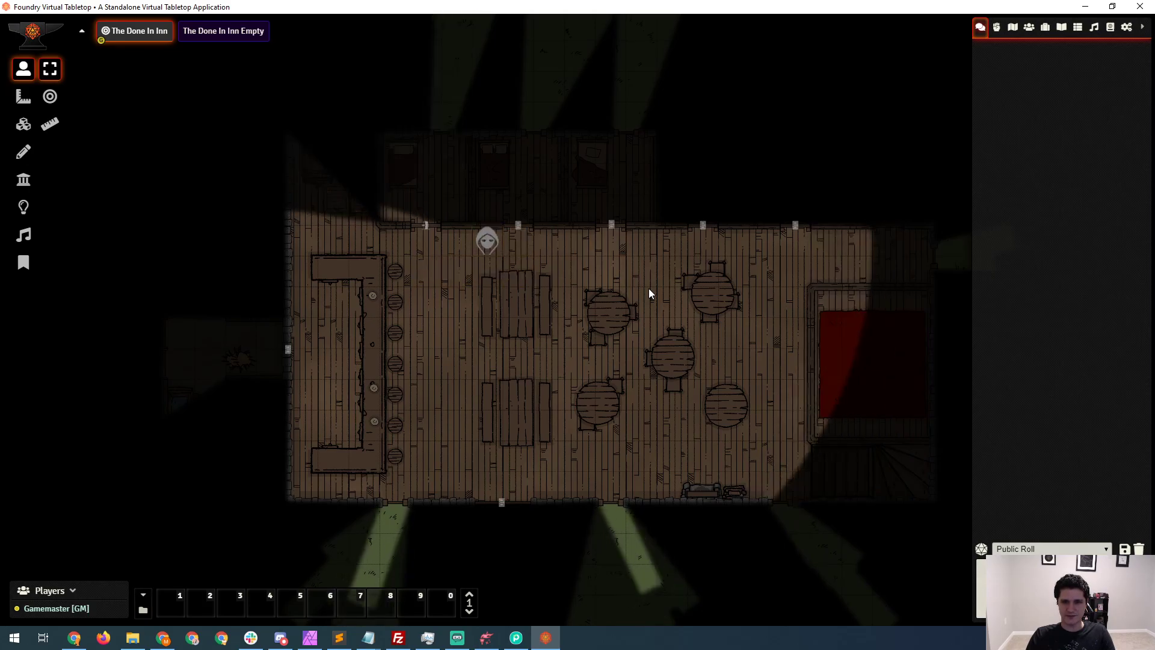
key(Right)
key(Right)
key(Right)
key(Right)
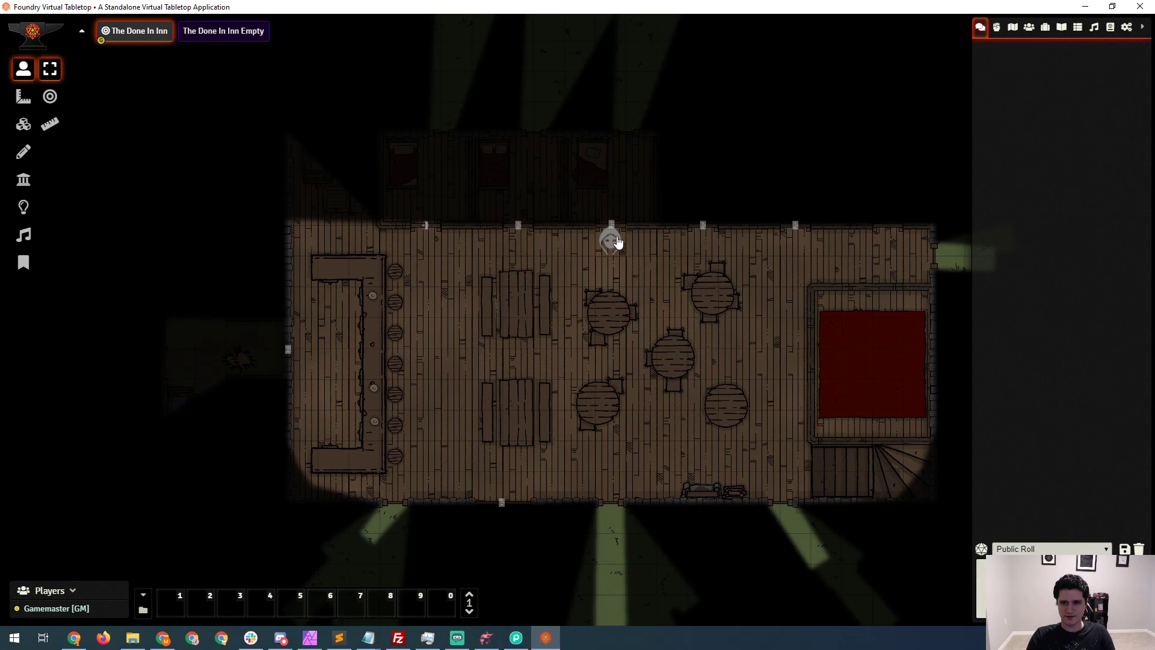
Open the third bedroom's door, walk the hooded token in and back out into the hall, and close the door
click(613, 224)
key(Up)
key(Up)
key(Down)
key(Down)
key(Down)
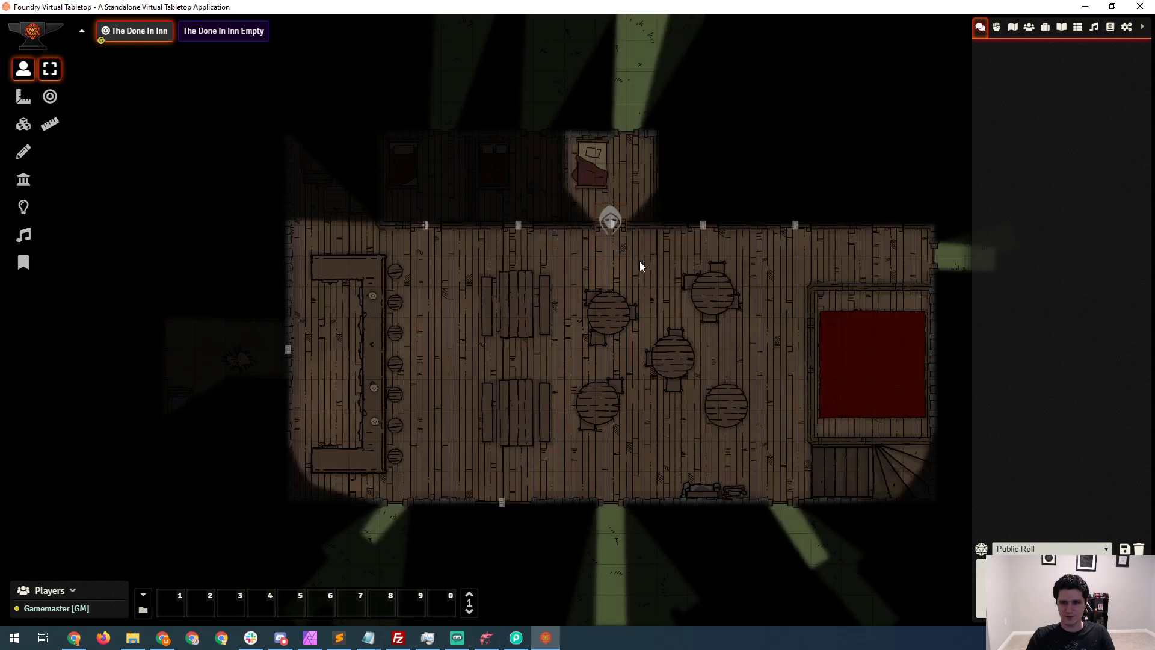
click(612, 225)
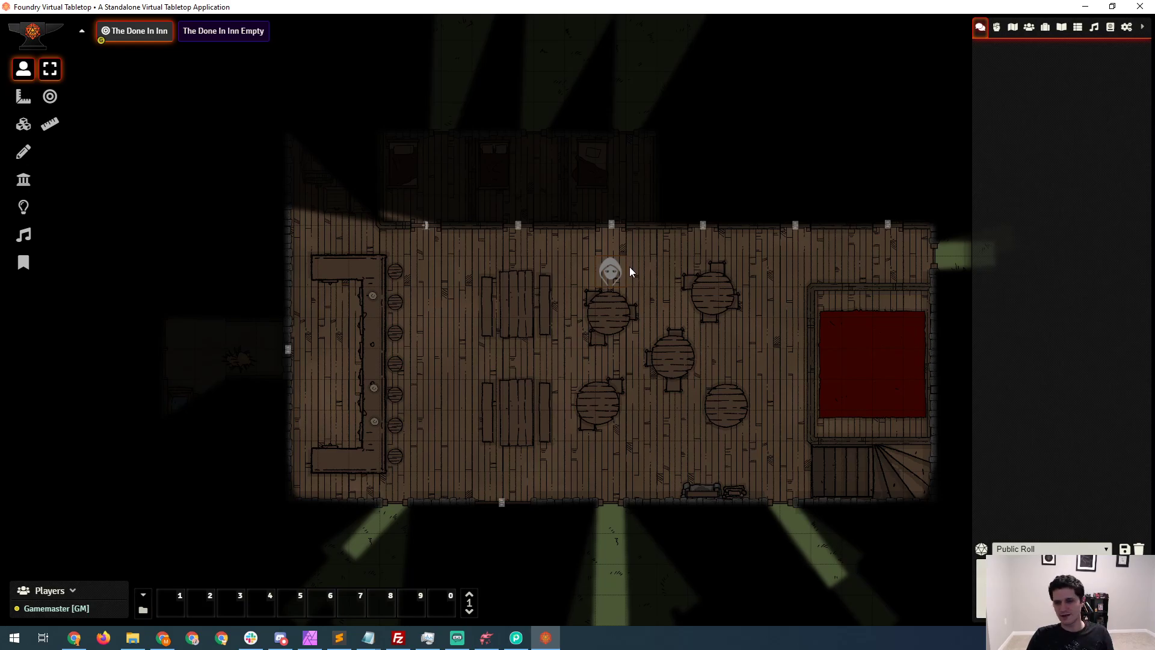
Draw a closed ring of terrain walls around the round red tent east of the inn
drag(647, 302, 633, 293)
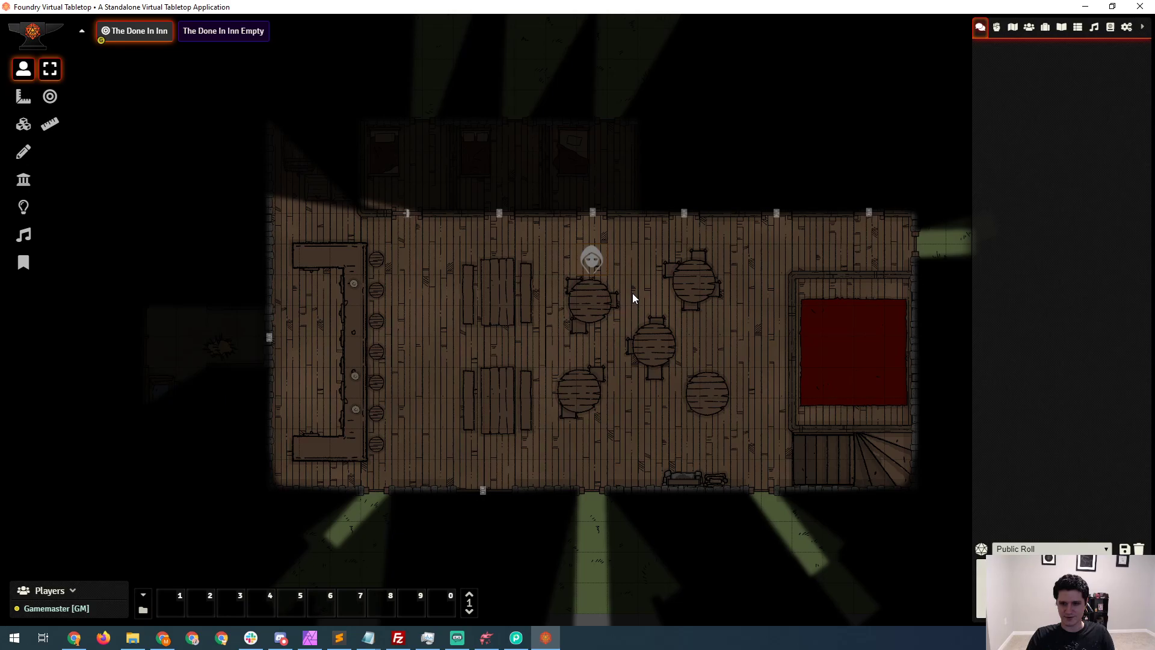
scroll(633, 293, down, 2)
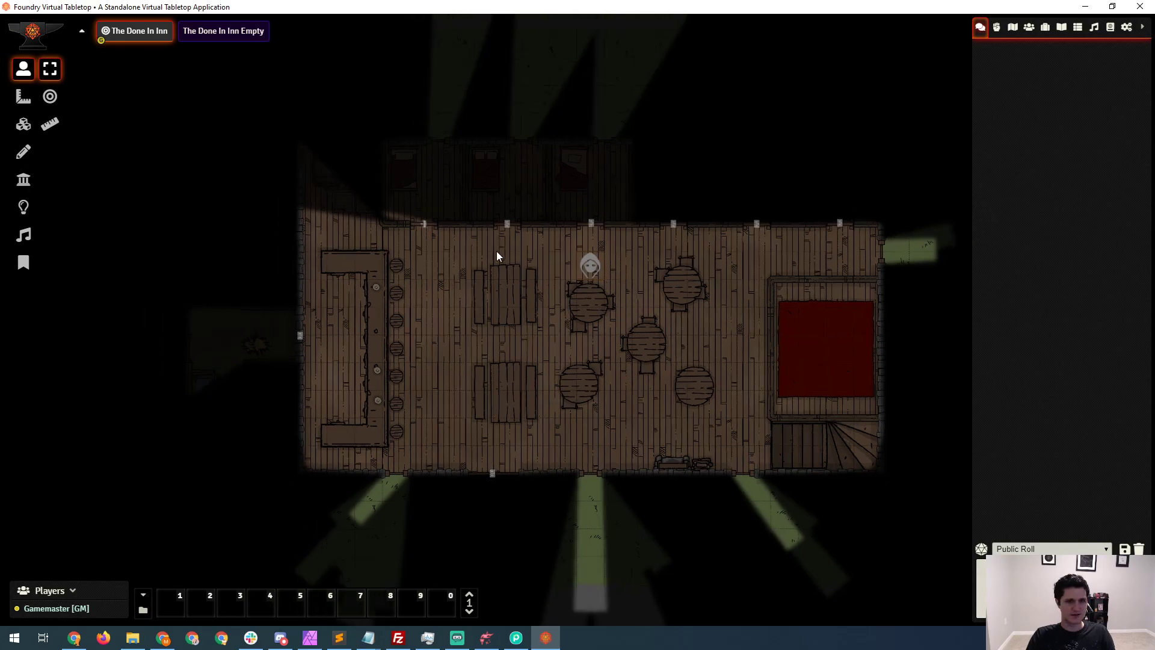
click(583, 334)
drag(699, 349, 468, 336)
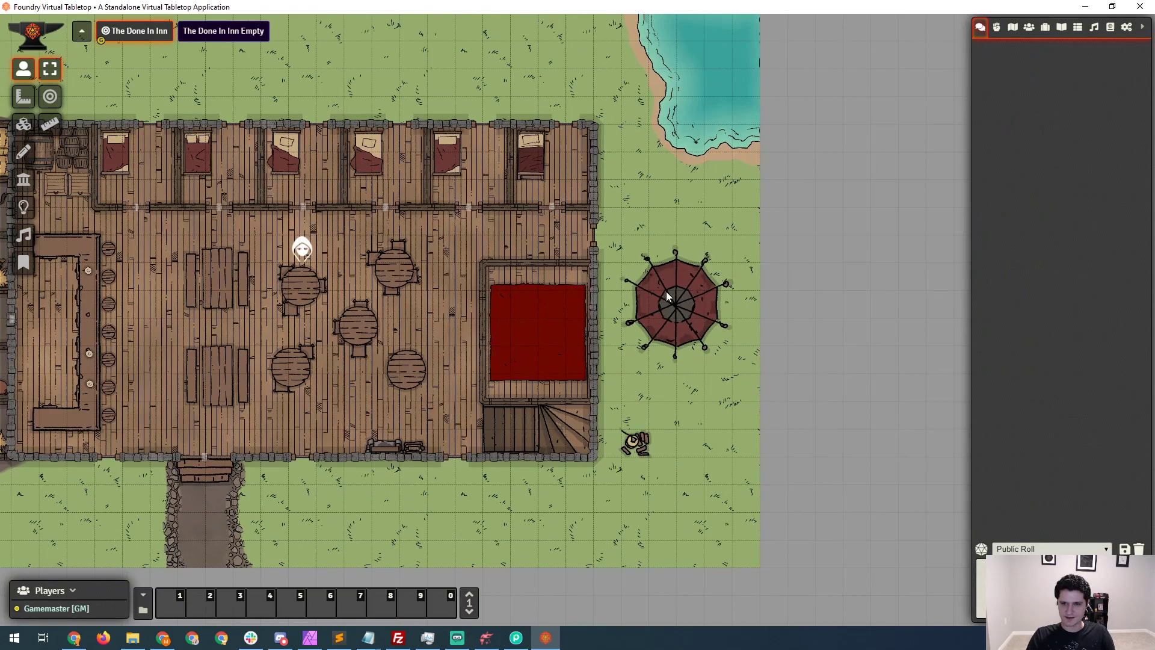
click(24, 181)
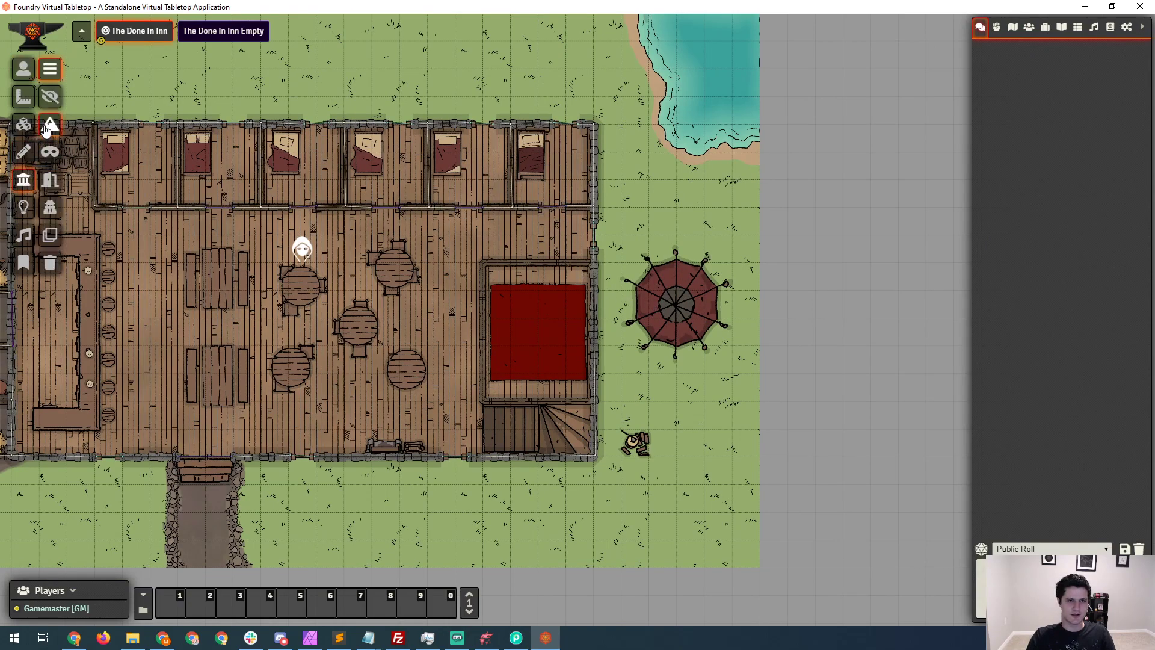
click(46, 130)
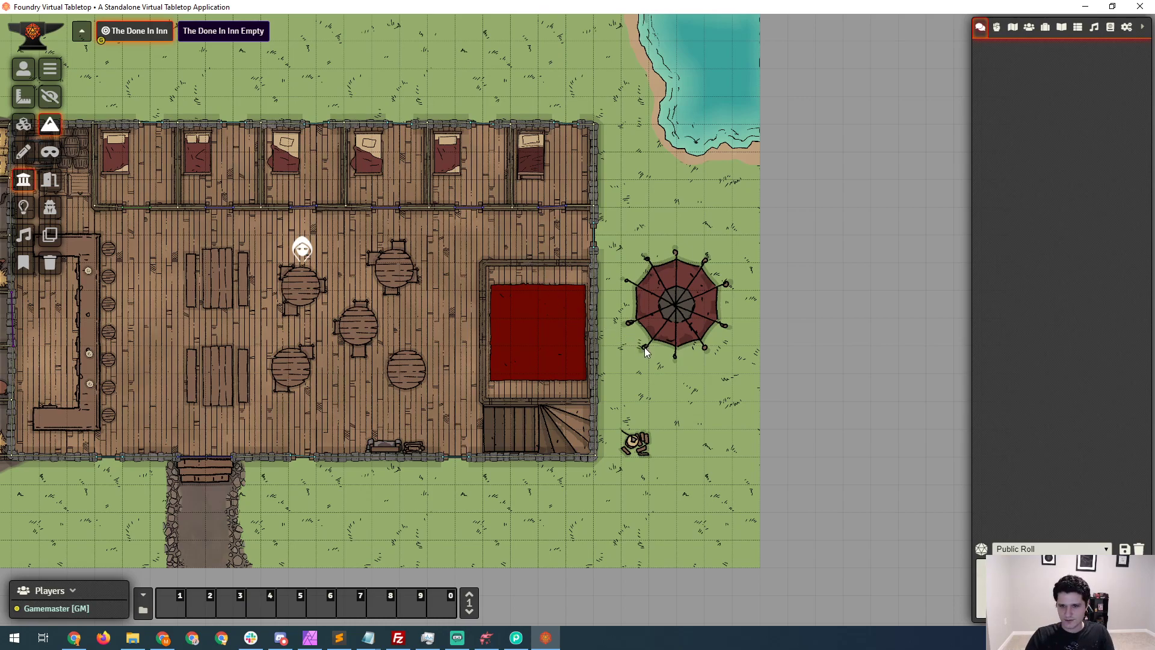
mouse_move(627, 331)
mouse_down()
mouse_move(625, 283)
mouse_move(676, 252)
mouse_move(725, 282)
mouse_move(726, 324)
mouse_move(705, 349)
mouse_up()
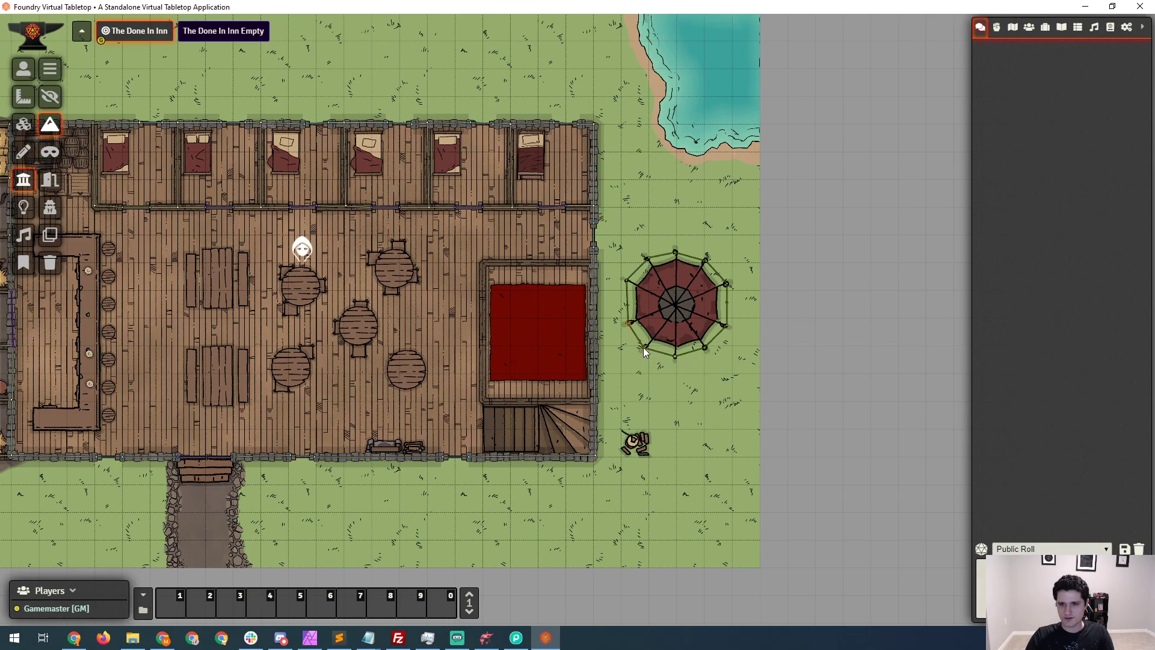
Return to the token controls and move the hooded token outside, first south and then north of the tent, to test the terrain walls
click(23, 69)
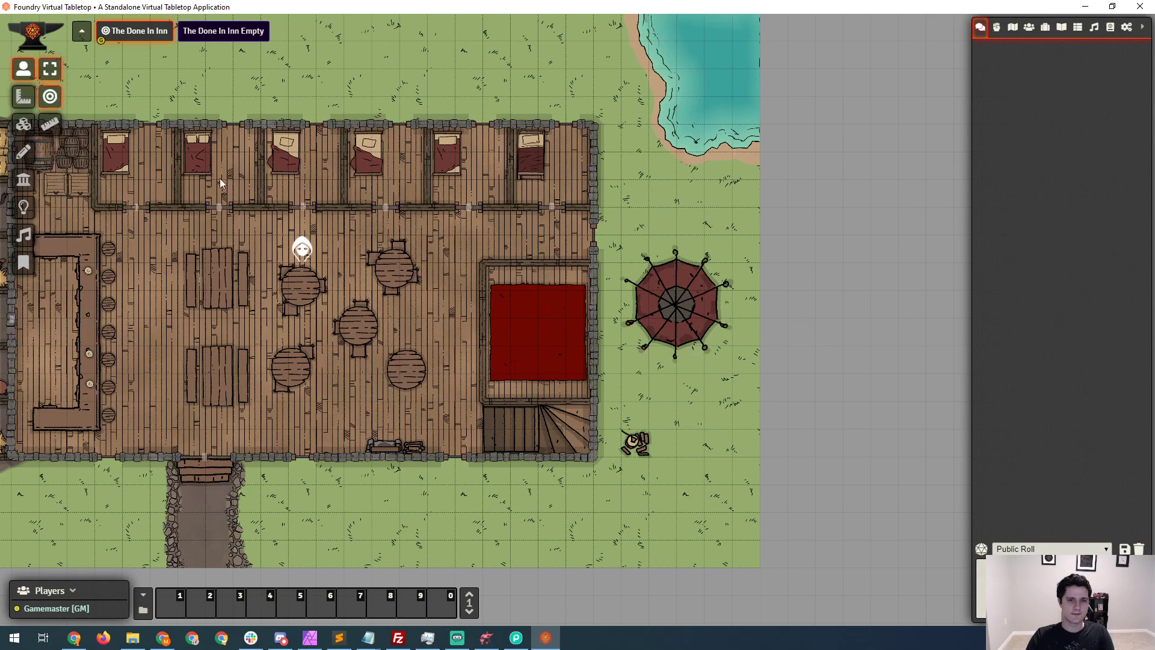
drag(305, 249, 591, 391)
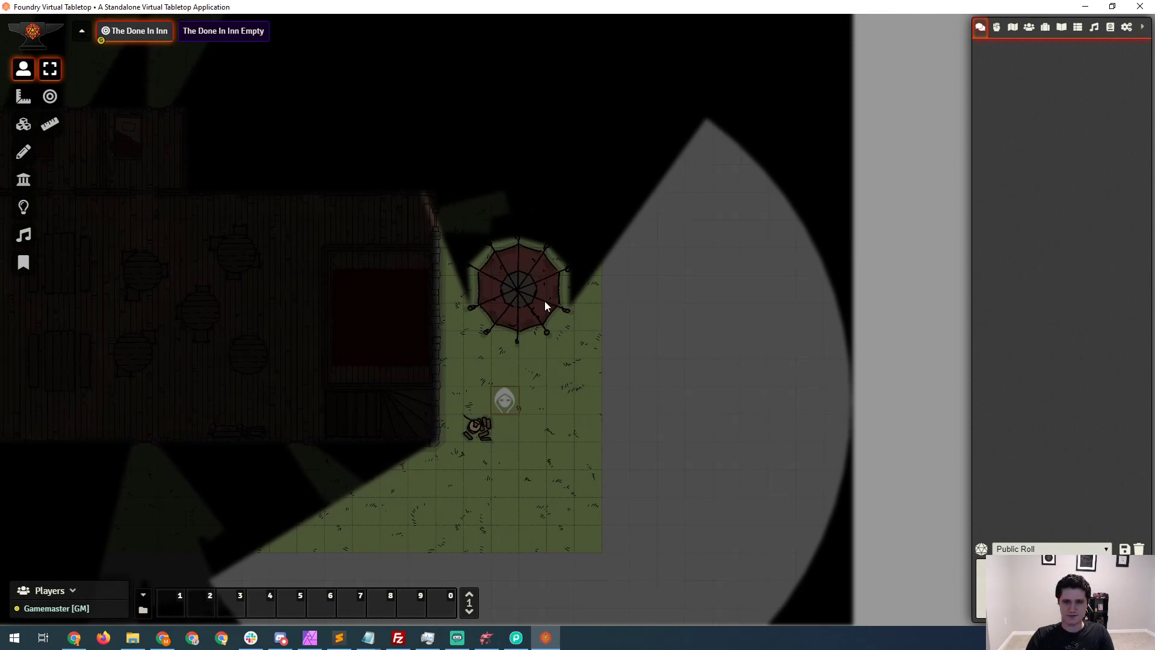
drag(507, 400, 557, 202)
key(Left)
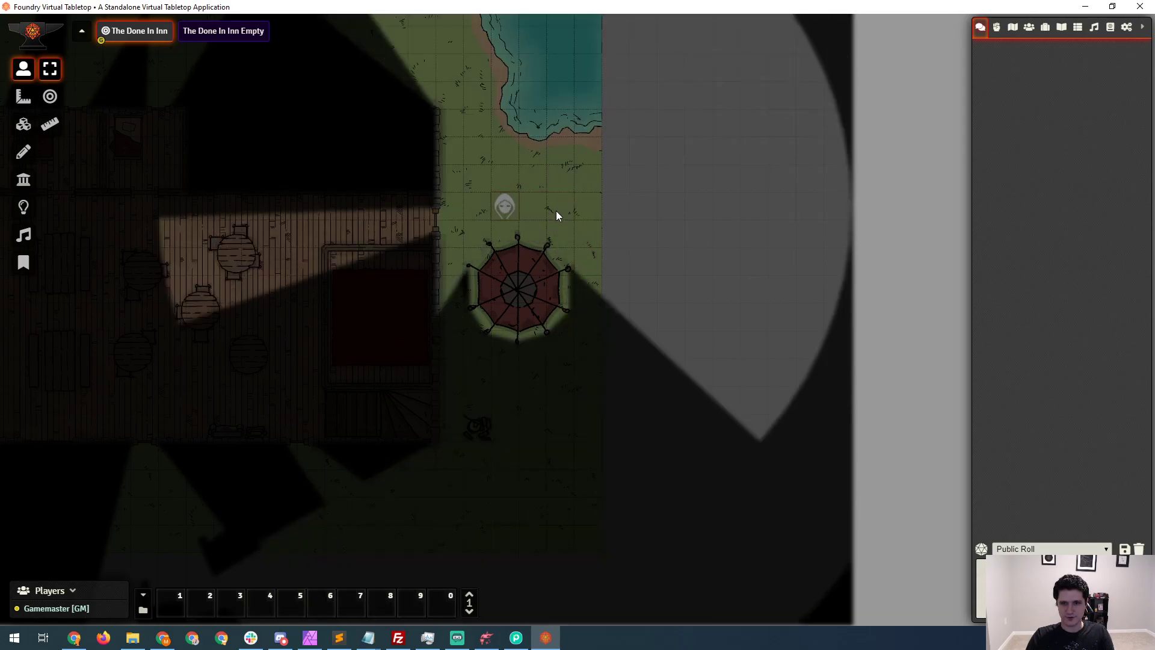
key(Down)
key(Up)
key(Down)
key(Up)
key(Left)
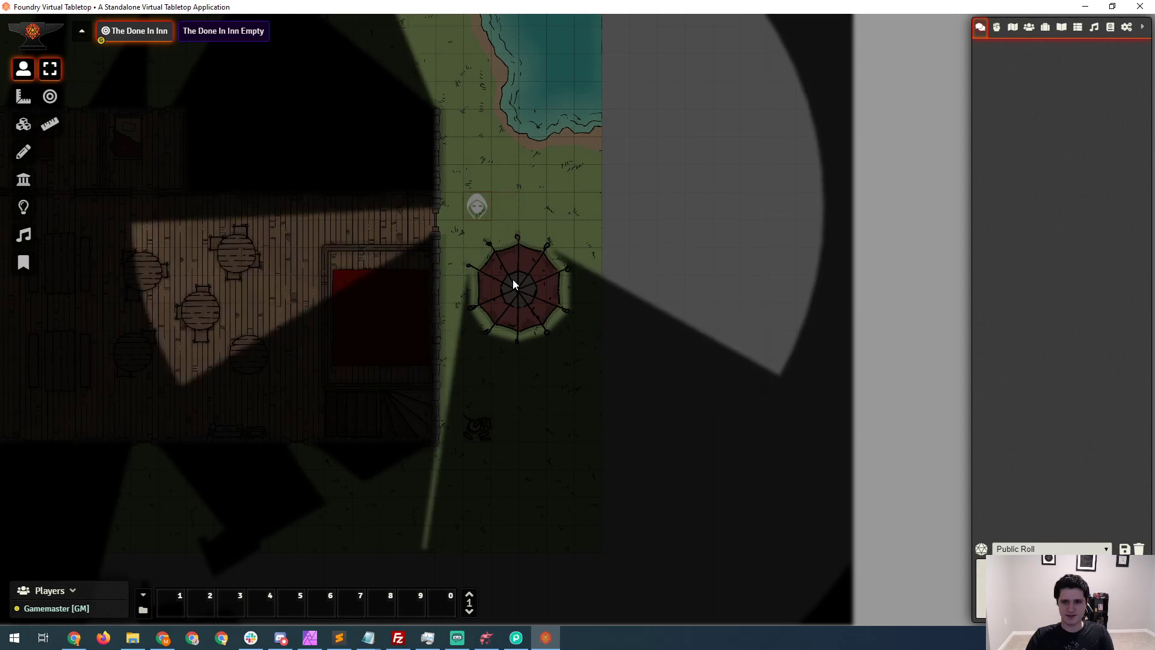
Walk the hooded token around the tent's west side to its south, and return it to the round tables inside the inn
key(Left)
key(Down)
key(Down)
key(Down)
key(Down)
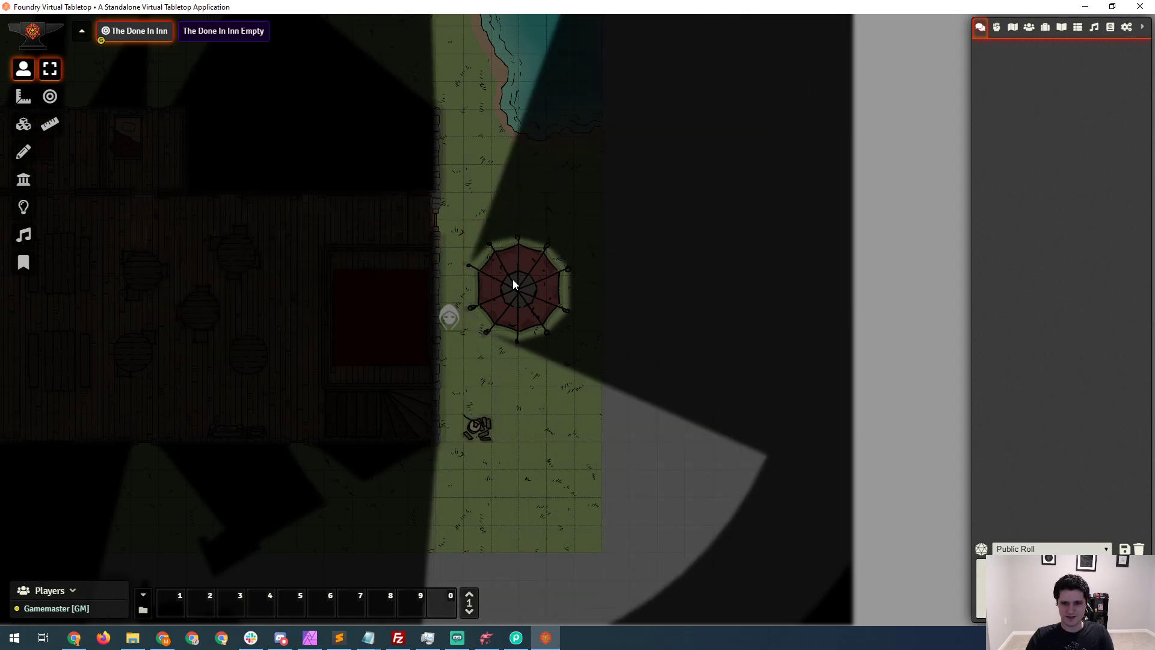
key(Down)
key(Right)
key(Right)
key(Right)
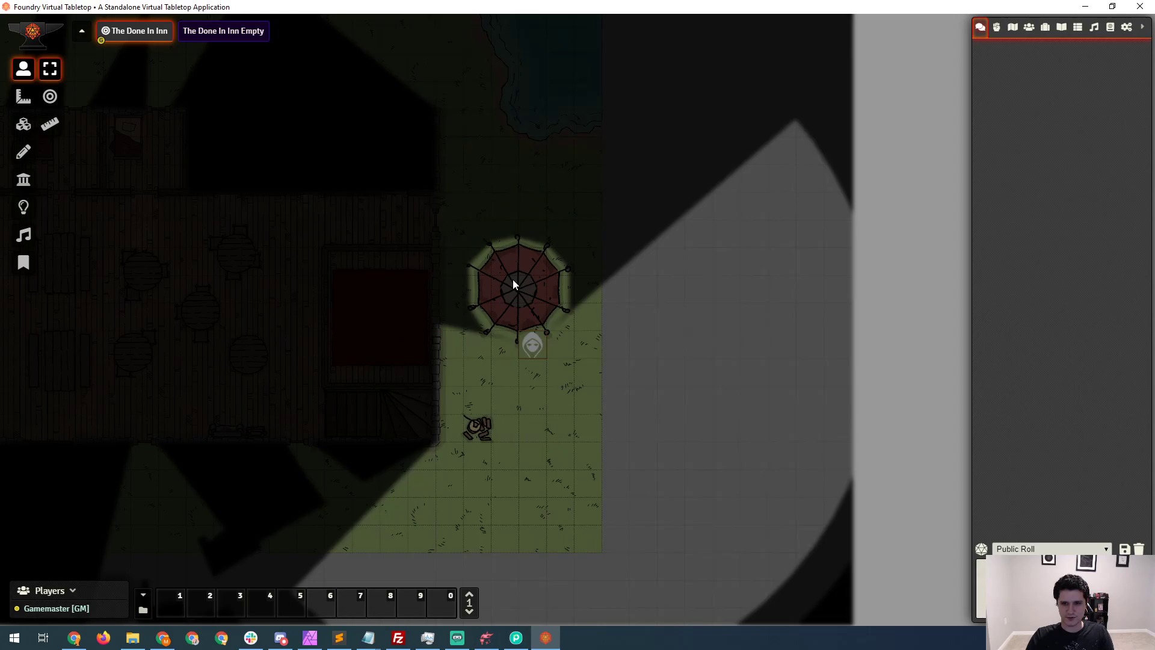
key(Left)
key(Down)
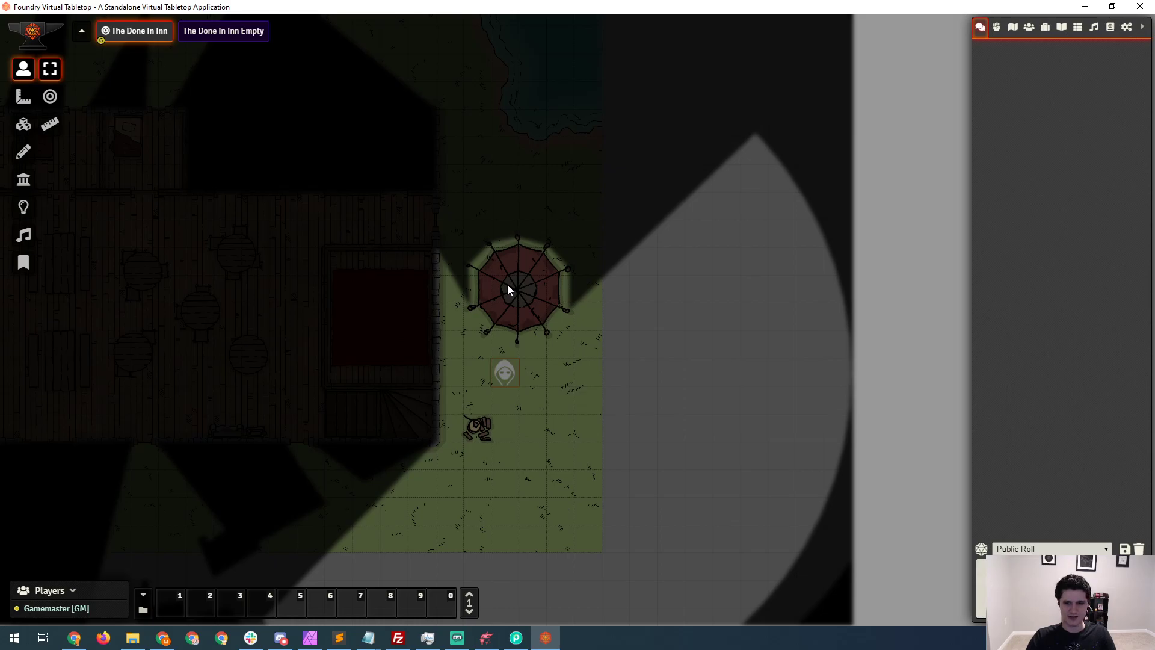
drag(503, 371, 204, 332)
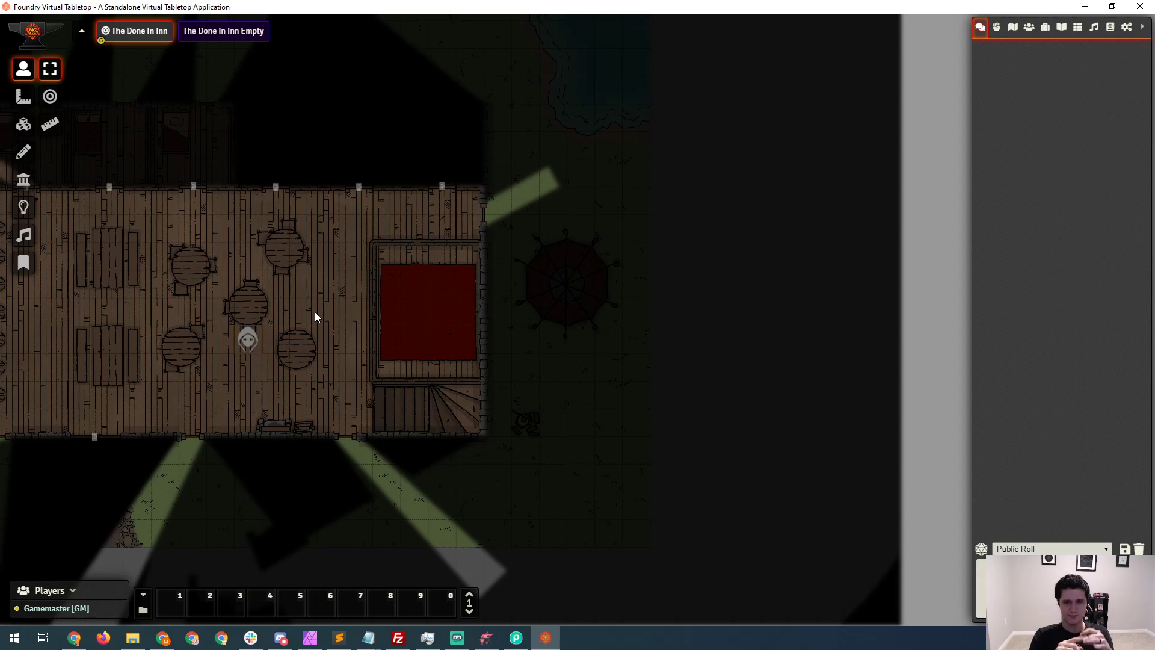
Draw ethereal walls around the red-carpeted platform and staircase, and select the hooded token to check them from its view
click(28, 183)
click(50, 157)
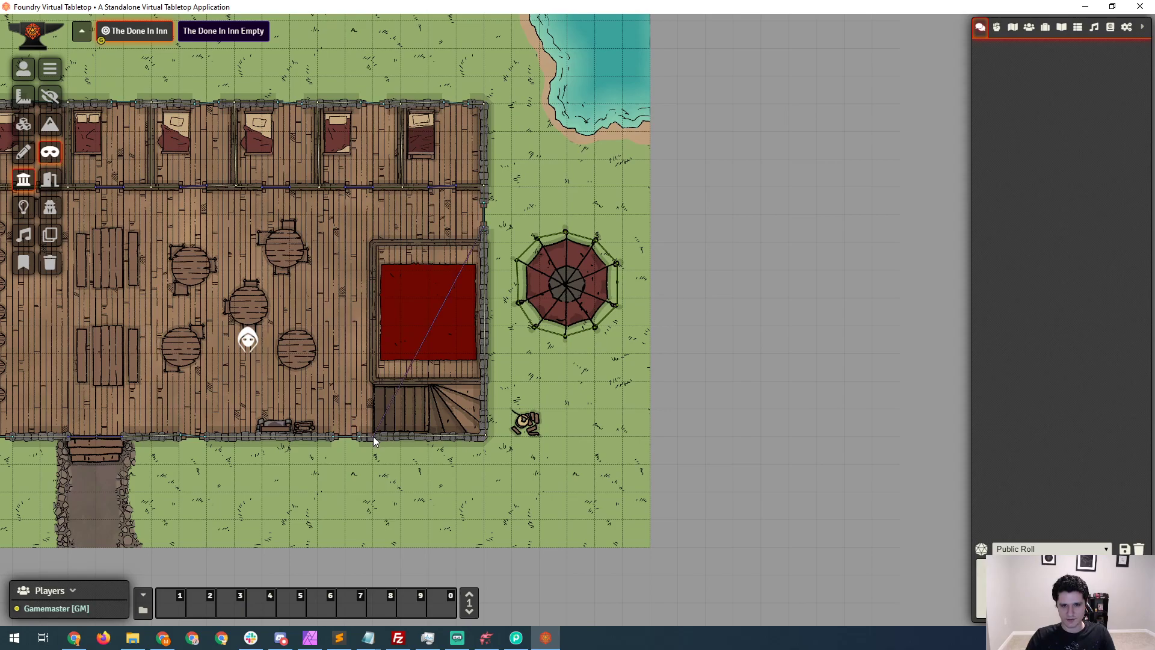
drag(446, 229, 480, 227)
key(ctrl+z)
mouse_move(377, 394)
mouse_down()
mouse_move(369, 255)
mouse_move(374, 241)
mouse_move(418, 241)
mouse_move(486, 390)
mouse_move(483, 433)
mouse_move(378, 436)
mouse_up()
click(372, 435)
drag(315, 350, 463, 342)
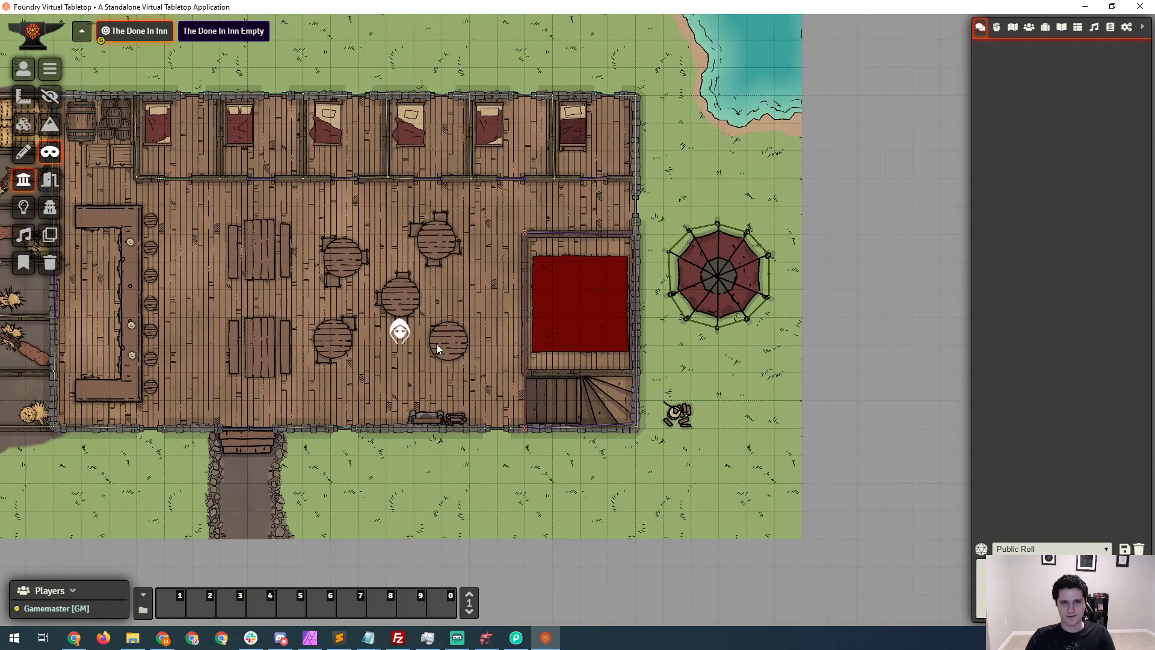
click(23, 68)
click(399, 333)
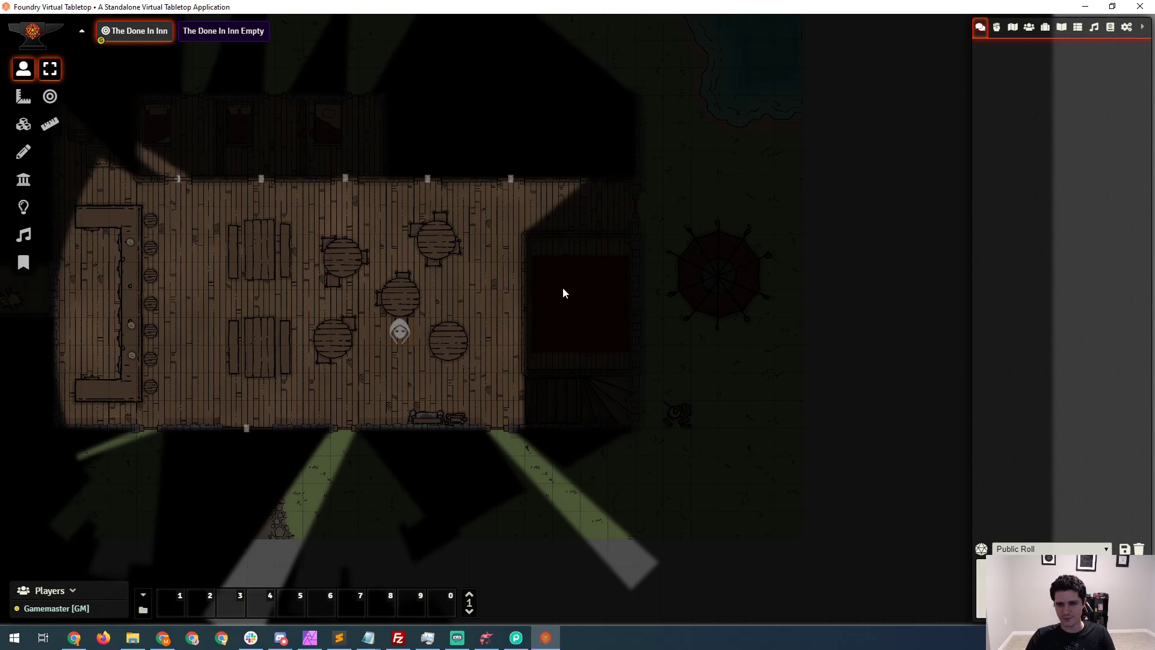
Reset the scene's fog of war exploration and reselect the hooded token in the token controls
click(22, 206)
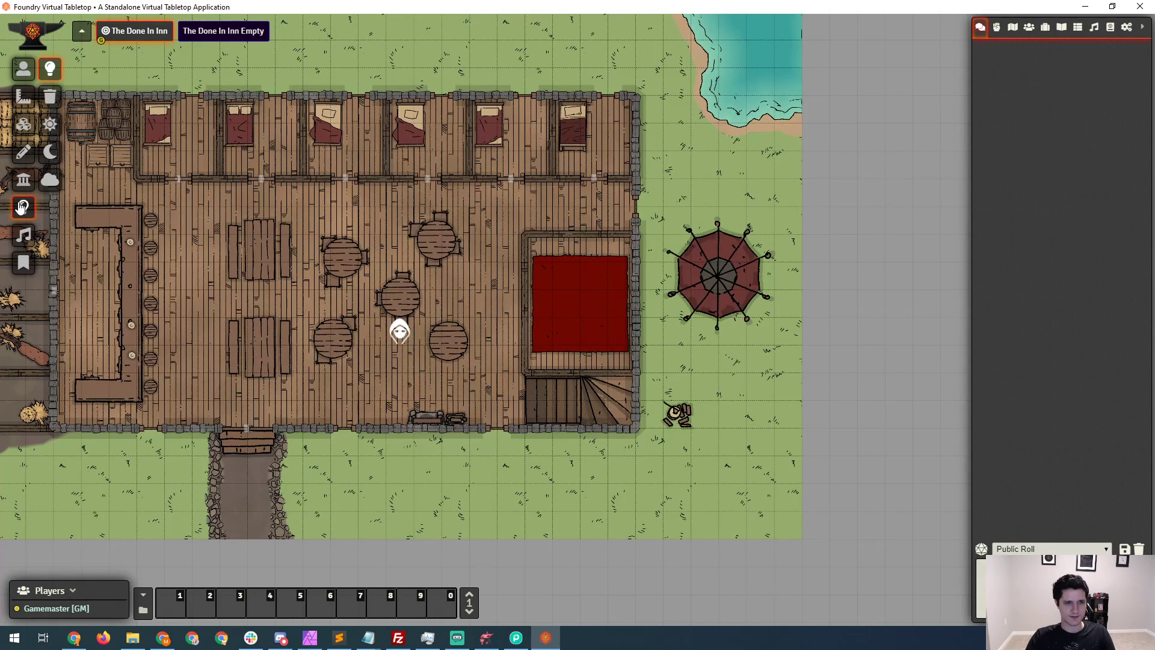
click(50, 179)
click(534, 341)
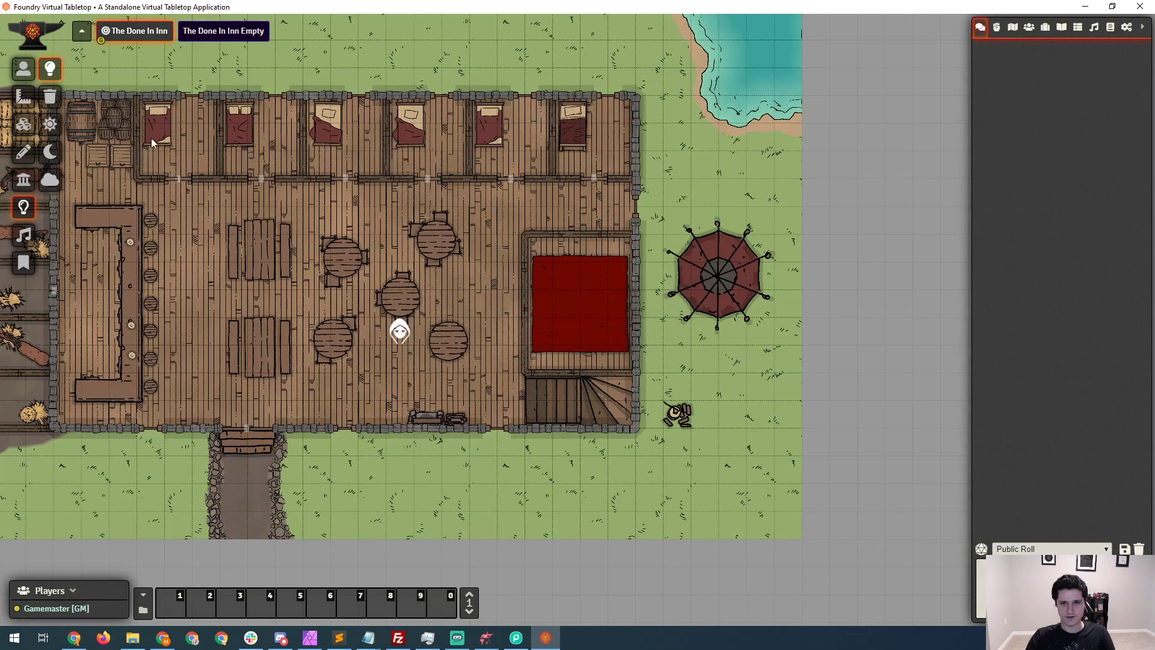
click(23, 68)
click(400, 331)
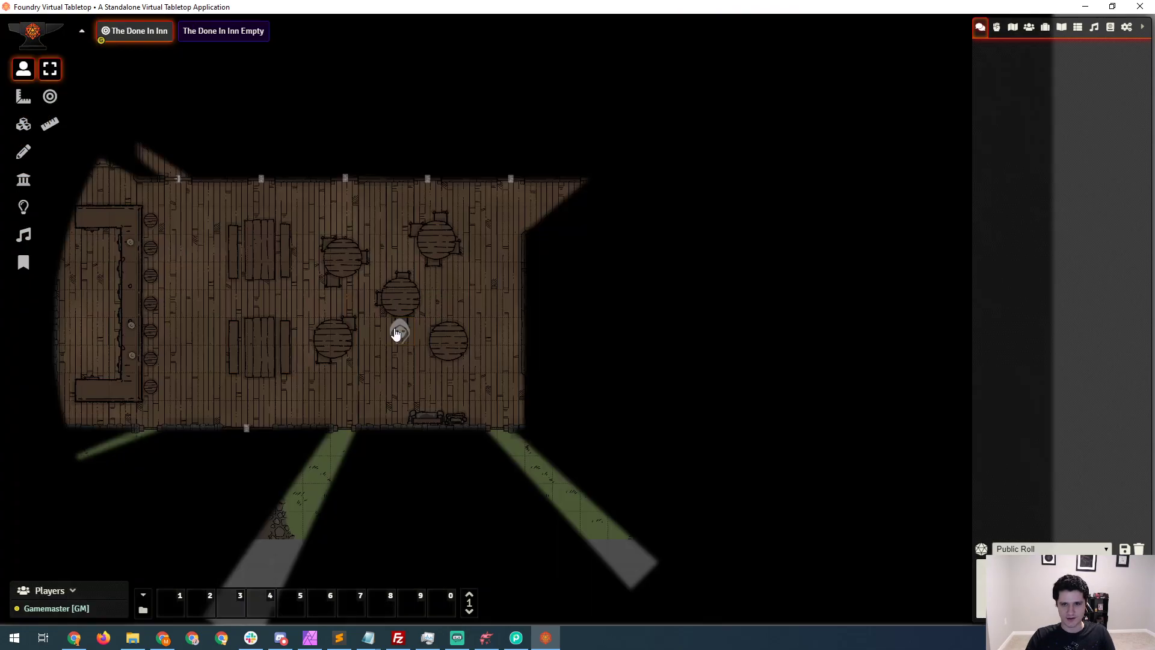
Move the hooded token back and forth through the ethereal wall and up to the north edge of the red-carpeted platform
drag(399, 331, 510, 331)
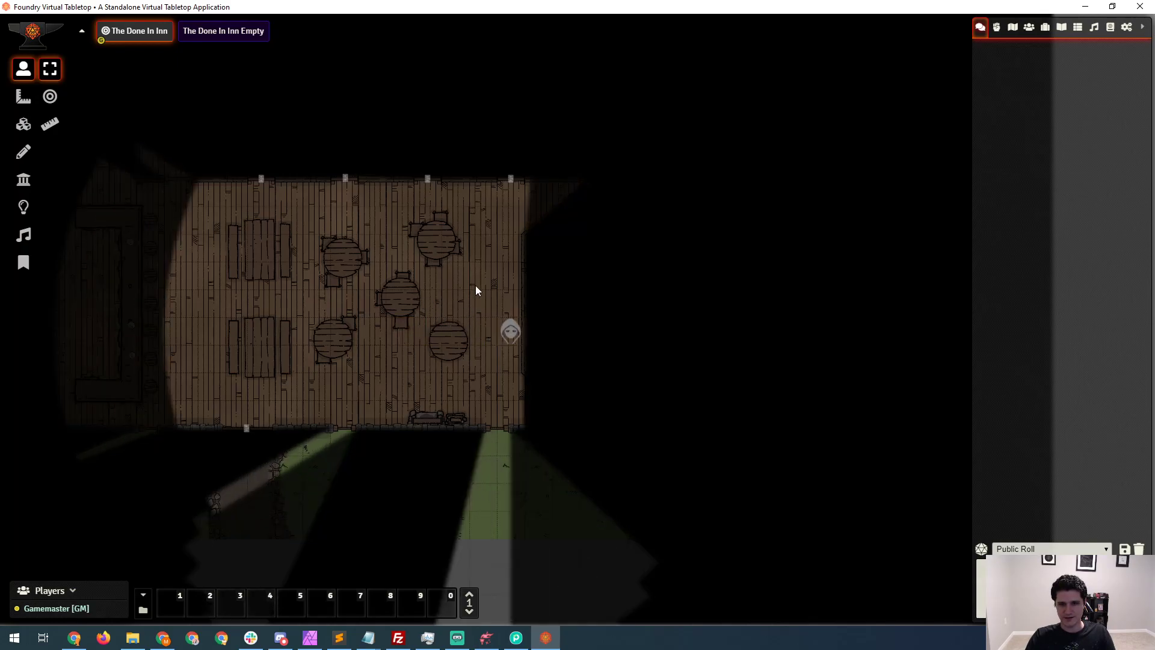
key(Right)
key(Left)
key(Right)
key(Left)
key(Right)
key(Right)
key(Up)
key(Up)
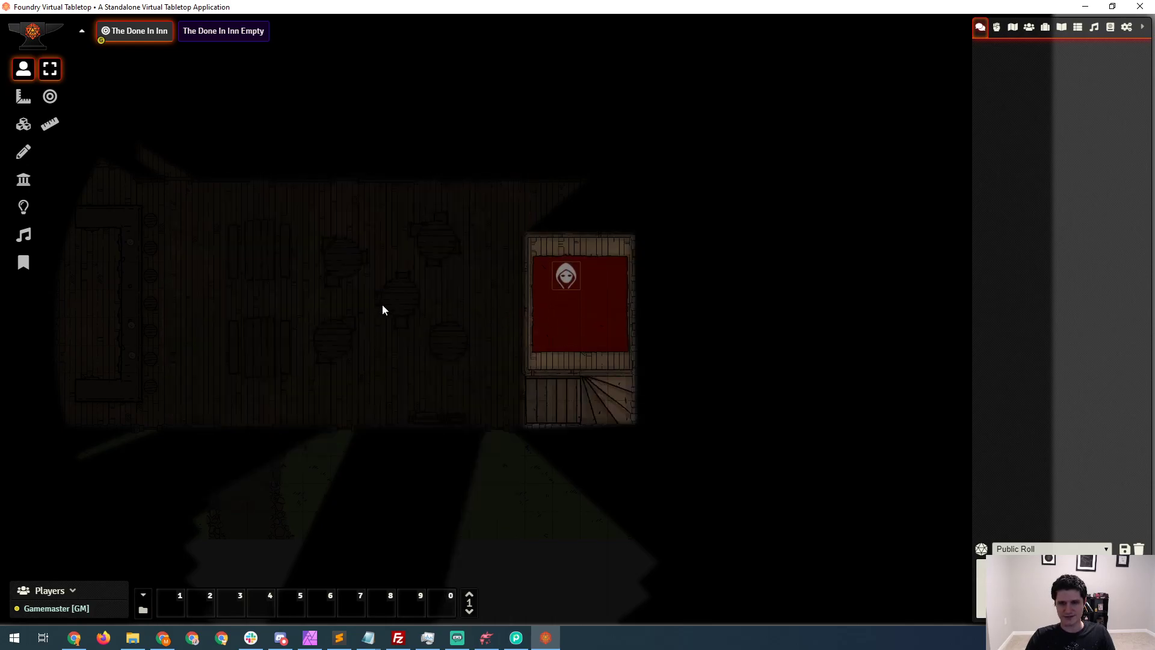
key(Up)
key(Up)
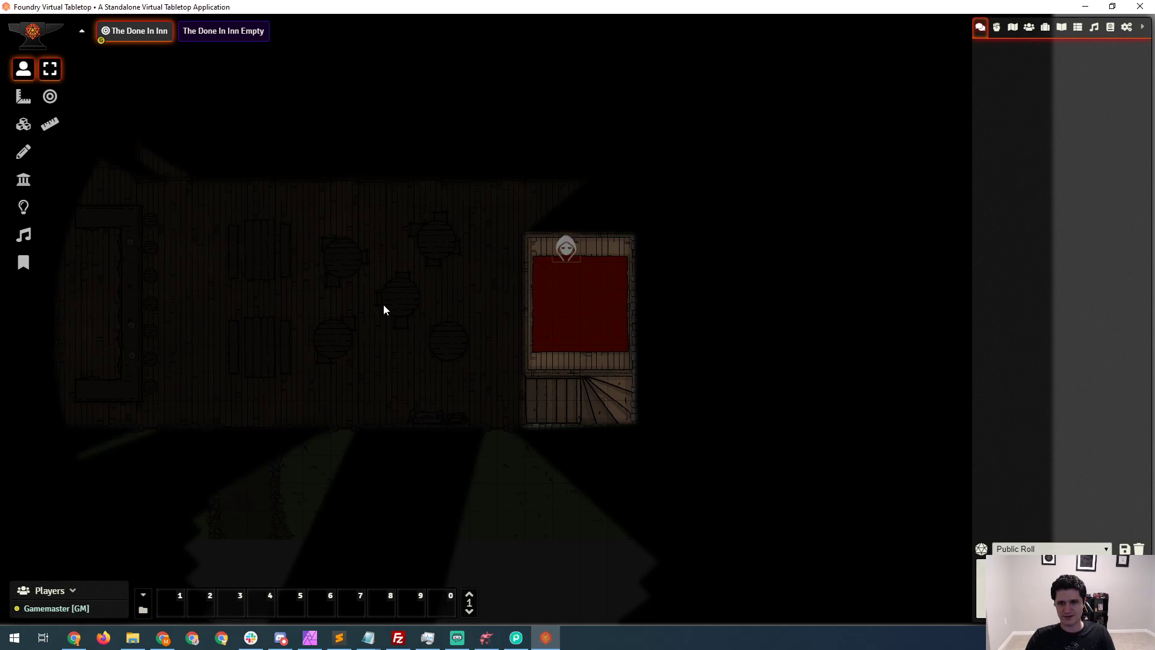
Walk the hooded token west out of the ethereal-walled platform to the space between the northern round tables
key(Left)
key(Left)
key(Down)
key(Left)
key(Left)
key(Left)
key(Left)
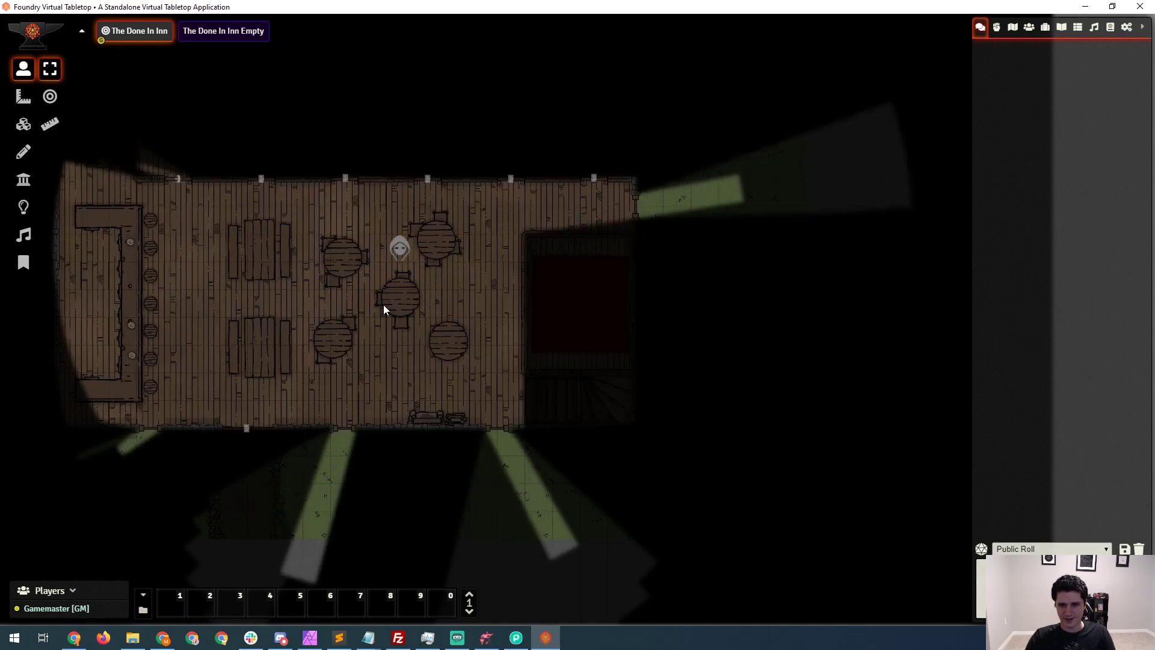
drag(384, 304, 476, 301)
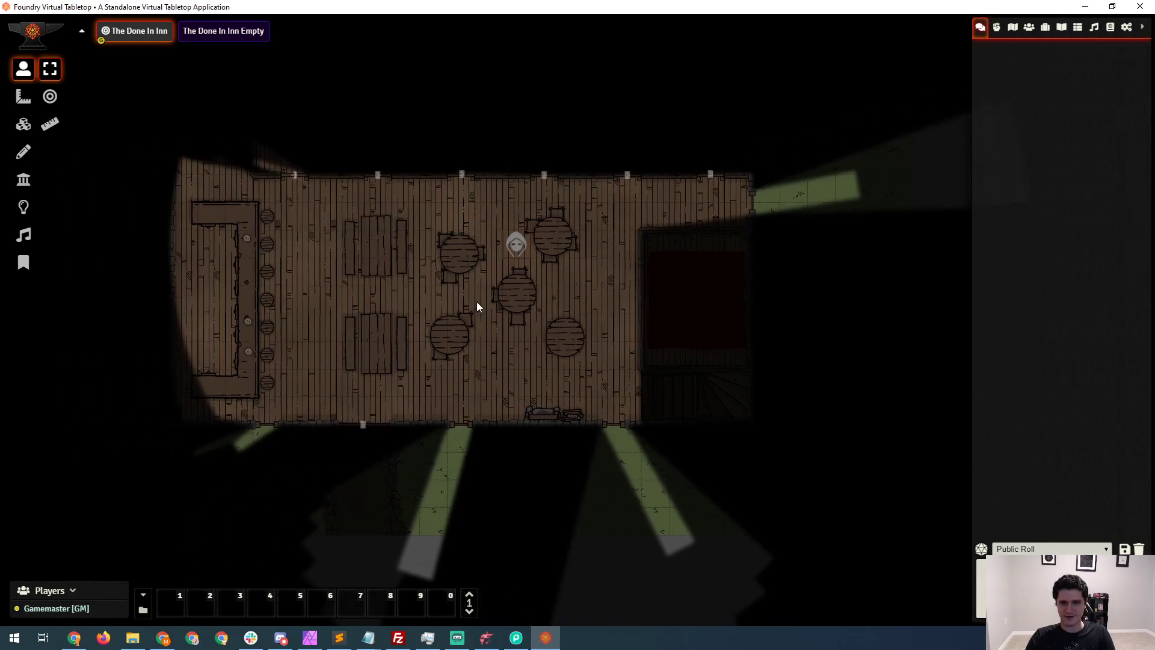
Open the five closed doors of the rooms along the common room's north wall
click(452, 176)
click(378, 175)
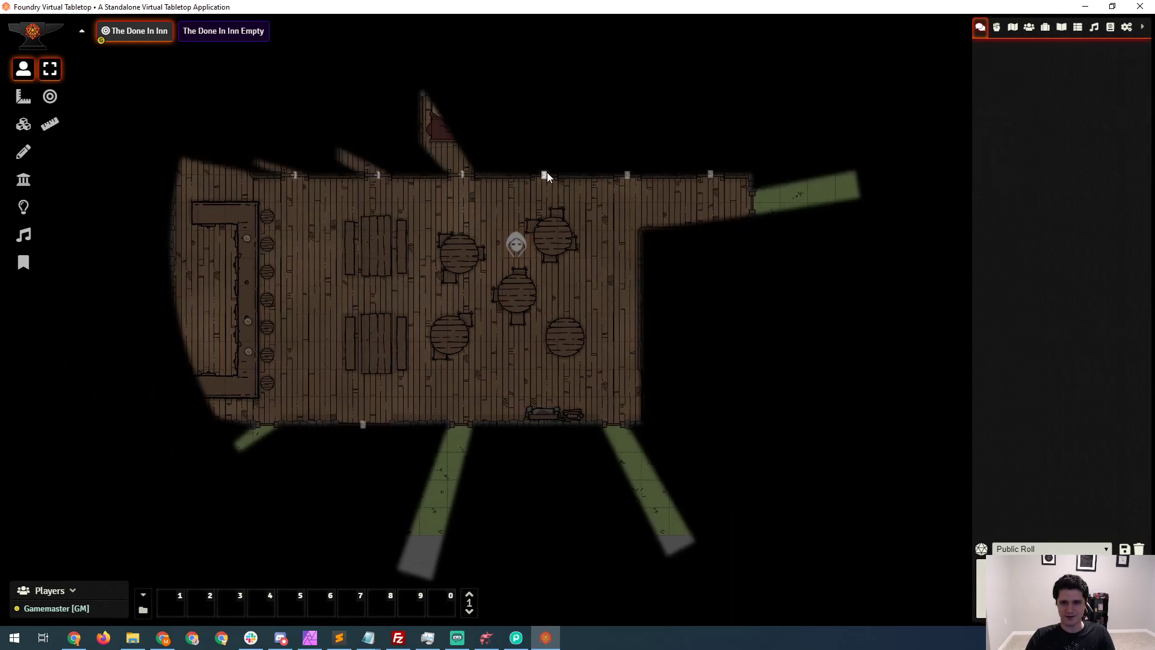
click(543, 176)
click(627, 175)
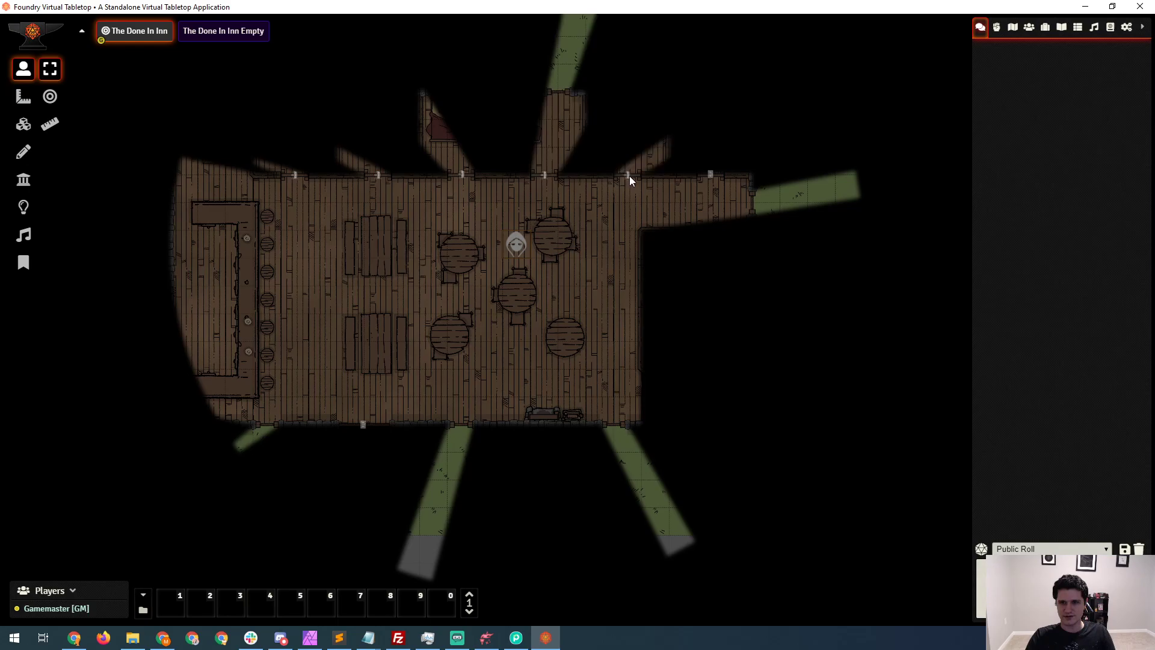
click(710, 175)
Walk the hooded token southwest between the round tables to the east end of the southern long table
key(d)
key(s)
key(s)
key(s)
key(s)
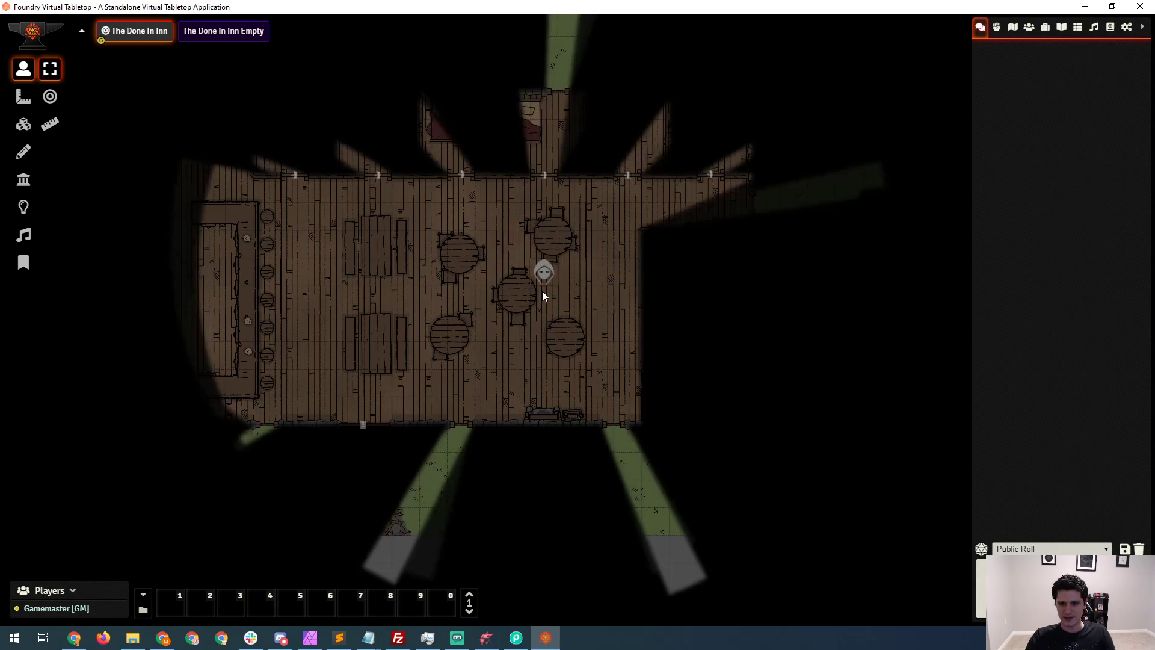
key(a)
key(a)
key(a)
key(a)
key(a)
key(a)
key(a)
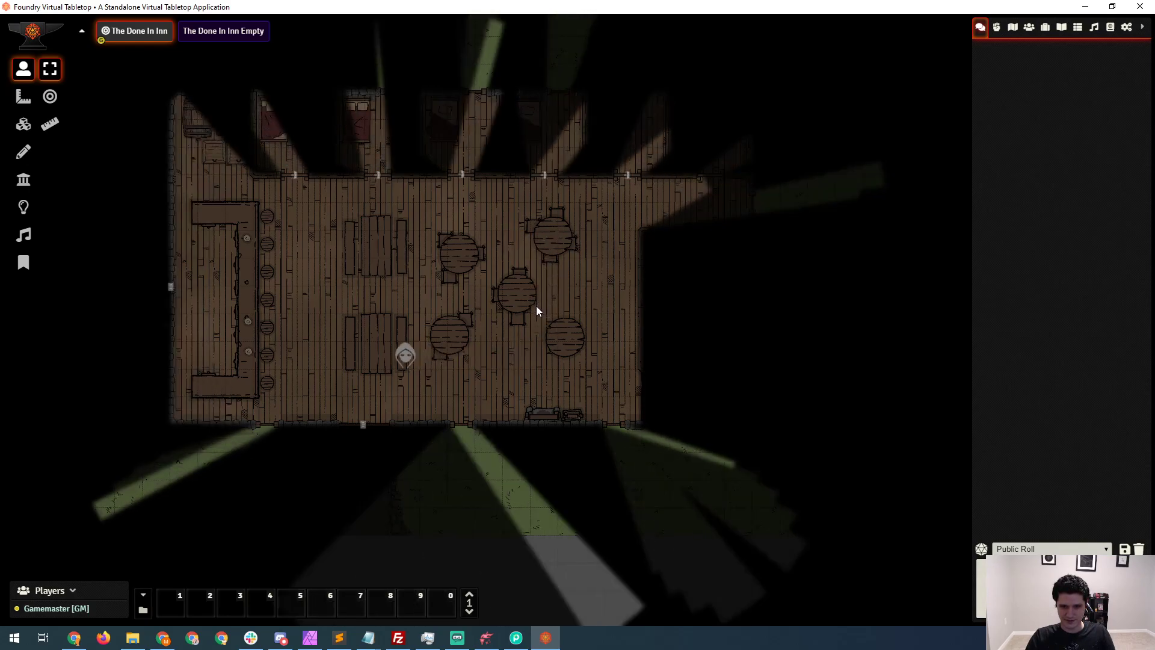
Move the hooded token to the front entrance in the south wall and open its door
key(s)
key(s)
click(363, 424)
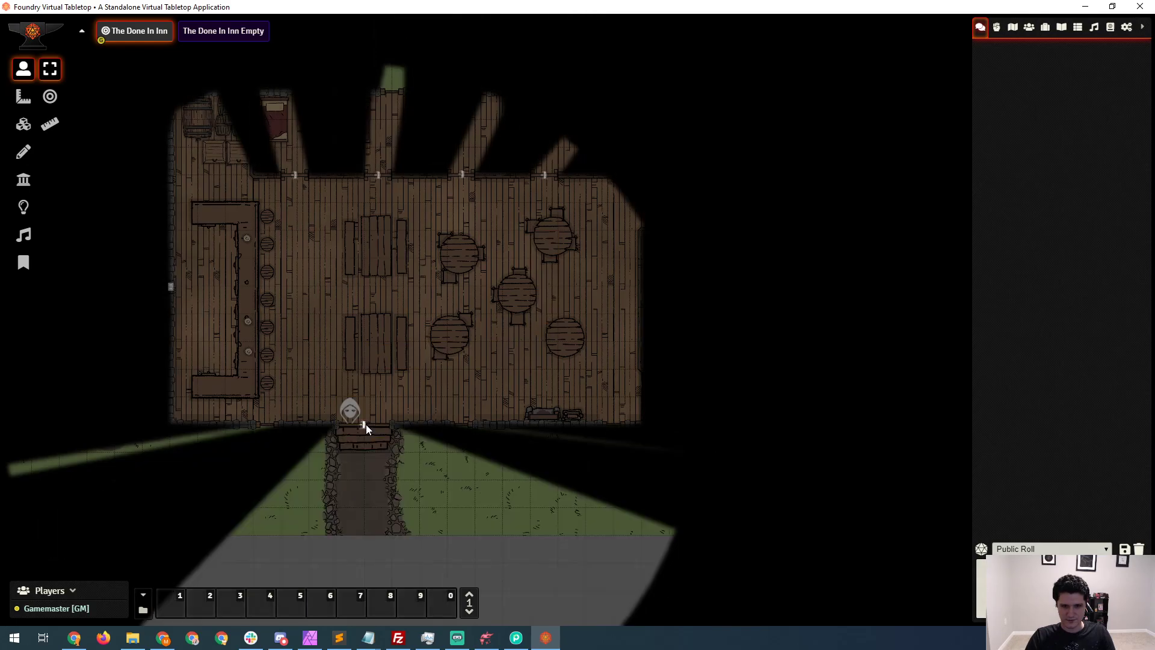
Walk the hooded token out the front door and west across the grass, past the building's southwest corner
key(s)
key(s)
key(a)
key(a)
key(a)
key(a)
key(a)
key(a)
key(a)
key(a)
key(a)
key(a)
key(a)
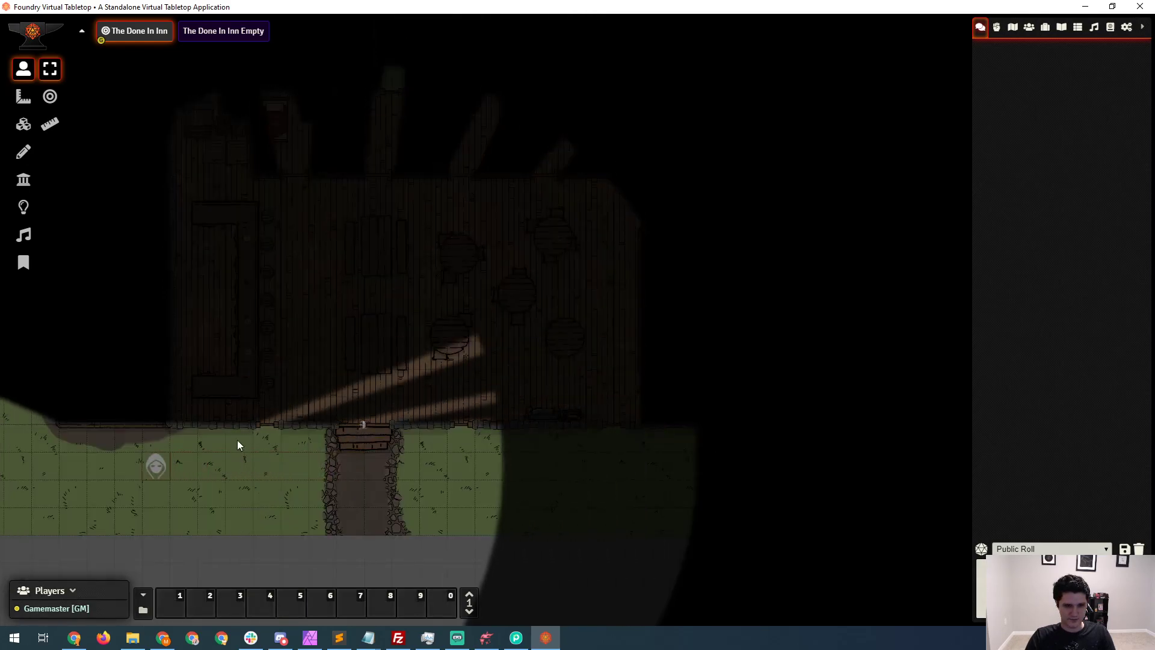
key(a)
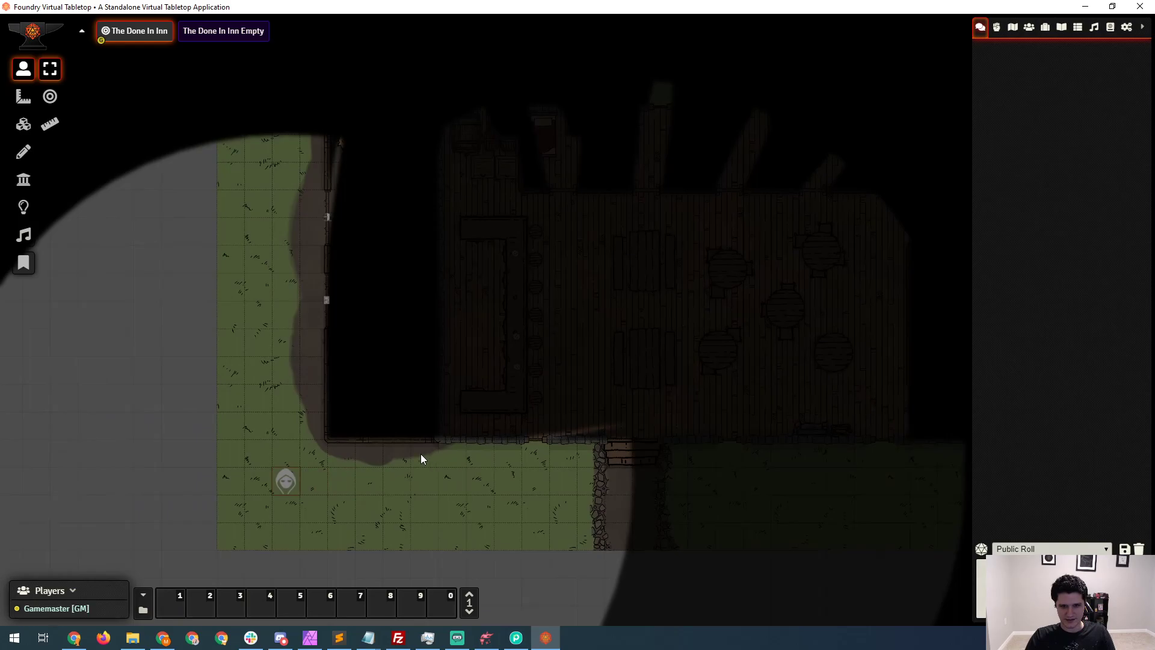
Walk the hooded token north along the building's west wall and open both stable doors
key(w)
key(w)
key(w)
key(w)
key(w)
key(w)
key(w)
key(d)
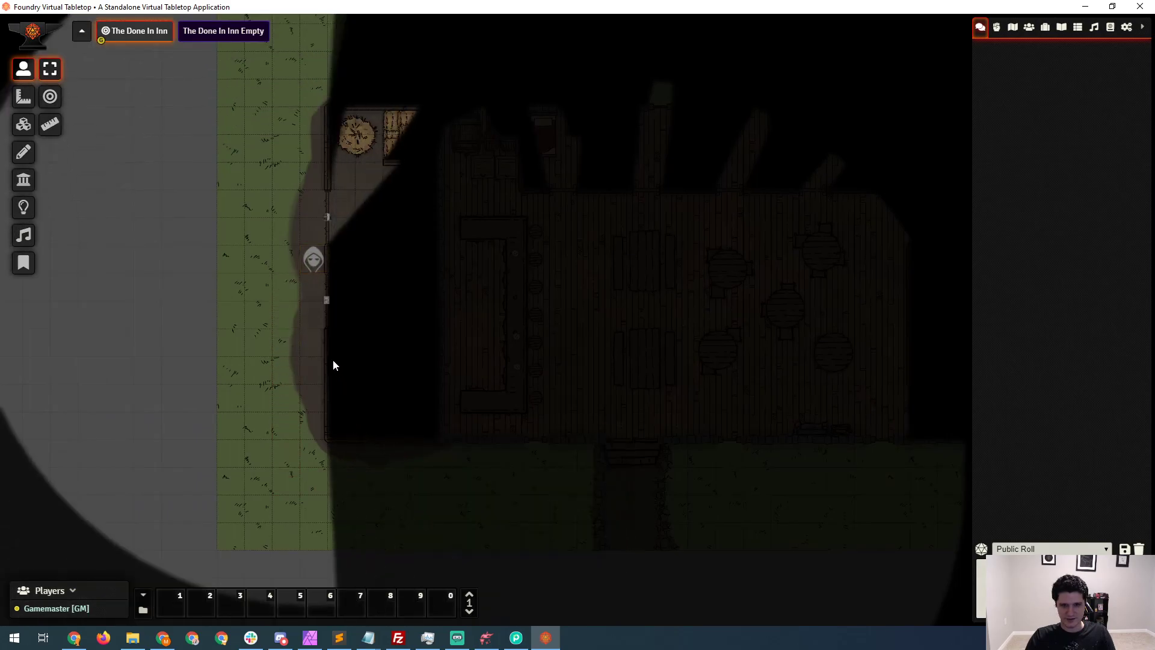
key(s)
key(s)
click(326, 302)
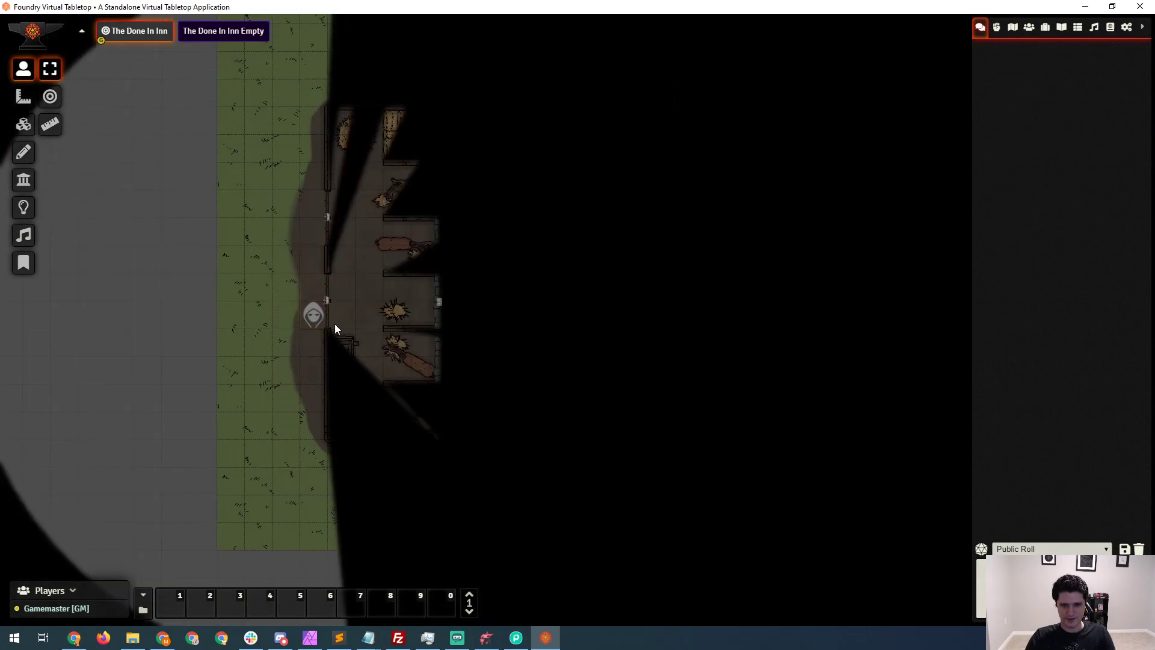
Move the hooded token through the southern stable door and down to the stable's south end beside the water trough
key(d)
key(d)
key(s)
key(s)
key(s)
key(s)
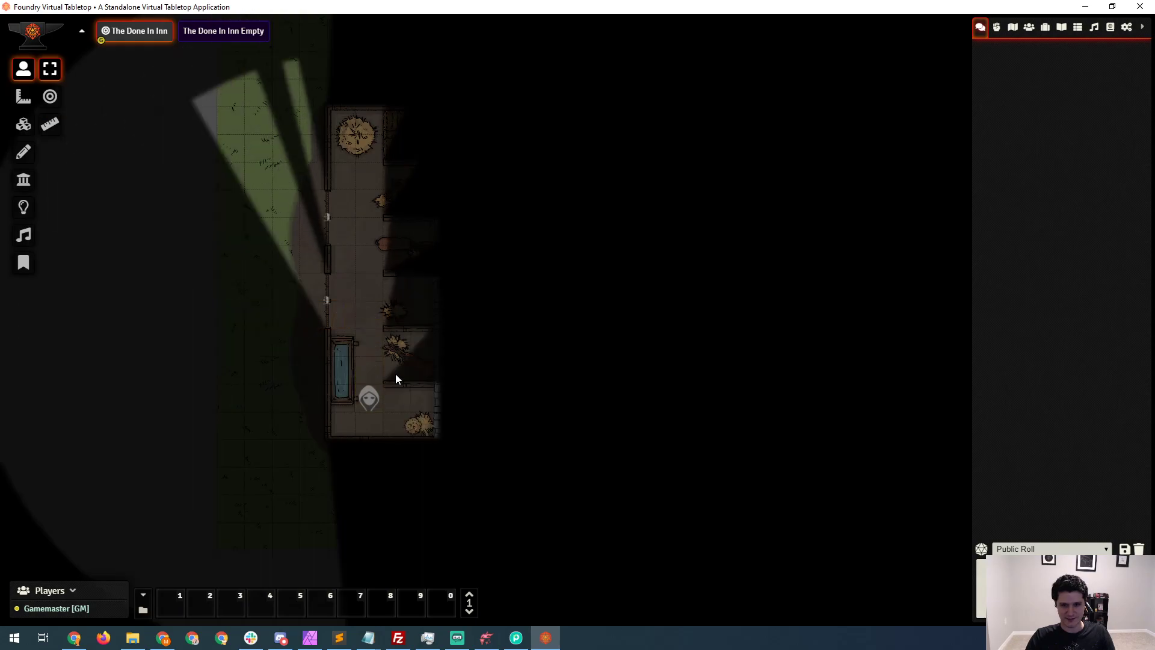
Walk the hooded token north up the stable aisle to the middle stall, between the two west doors
key(w)
key(w)
key(w)
key(w)
key(w)
key(w)
key(w)
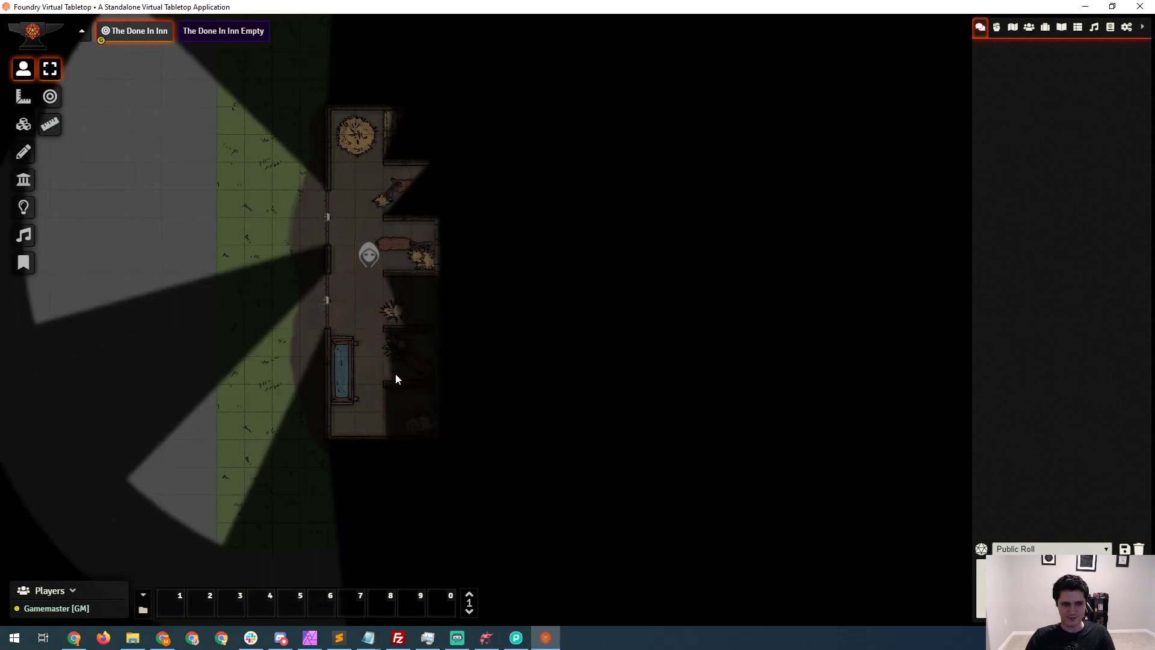